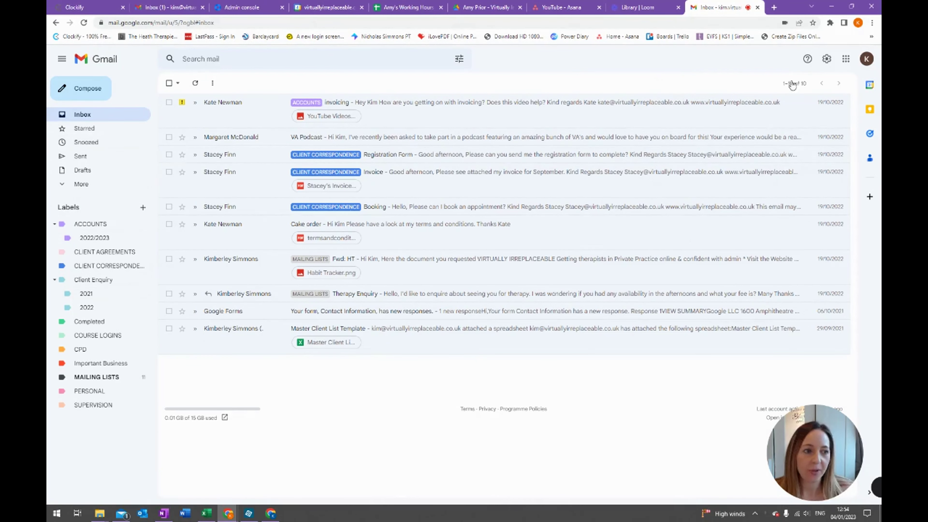
- Go to Google Drive from the apps grid and open the SIMMONS COUNSELLING folder
{"action": "left_click", "coordinate": [845, 60]}
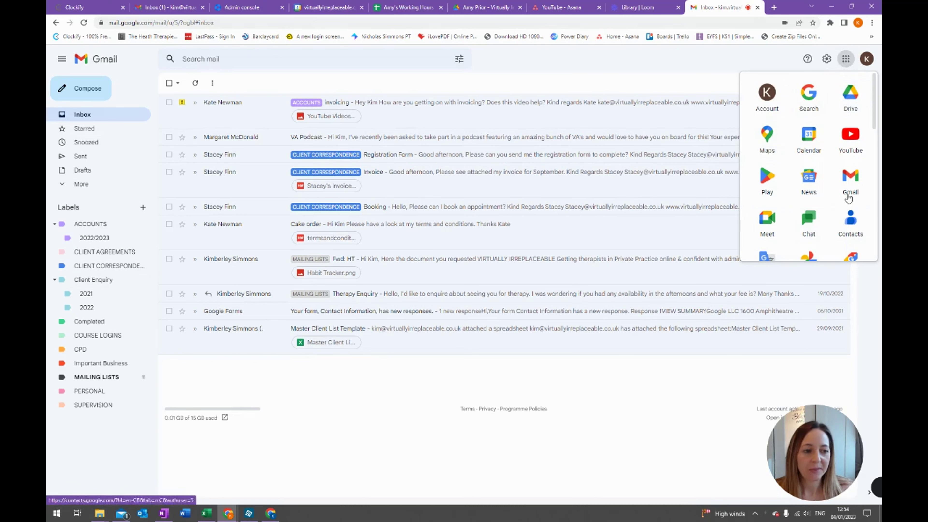
{"action": "left_click", "coordinate": [850, 95]}
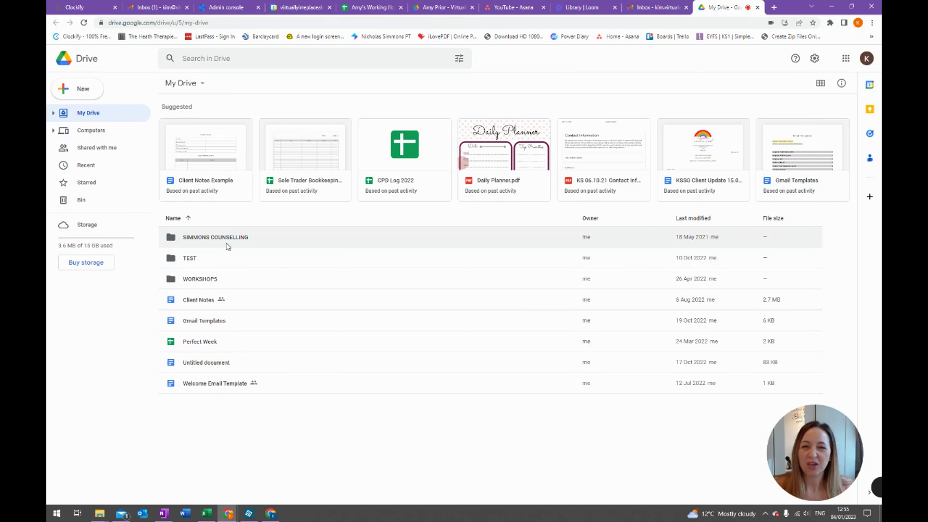
{"action": "double_click", "coordinate": [208, 242]}
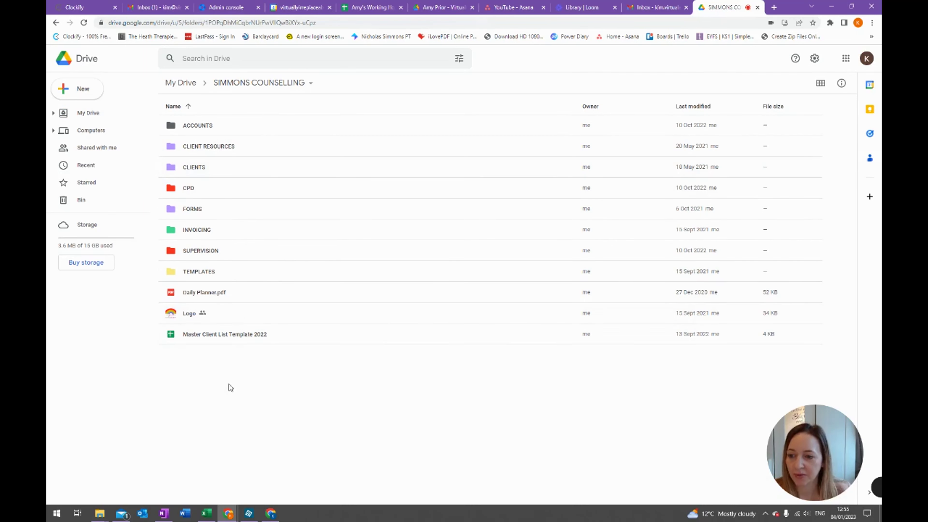
- Create a new folder named SOPs inside SIMMONS COUNSELLING
{"action": "right_click", "coordinate": [221, 372]}
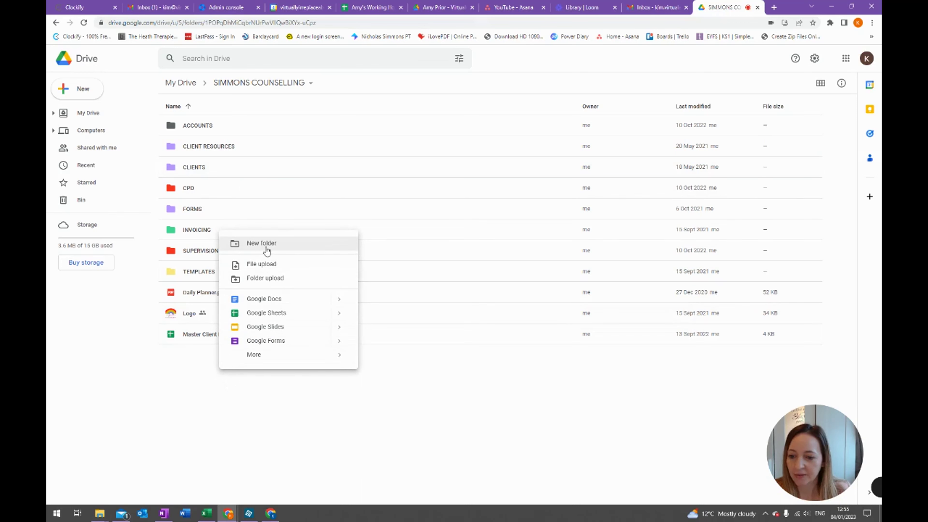
{"action": "left_click", "coordinate": [82, 89]}
{"action": "left_click", "coordinate": [84, 88]}
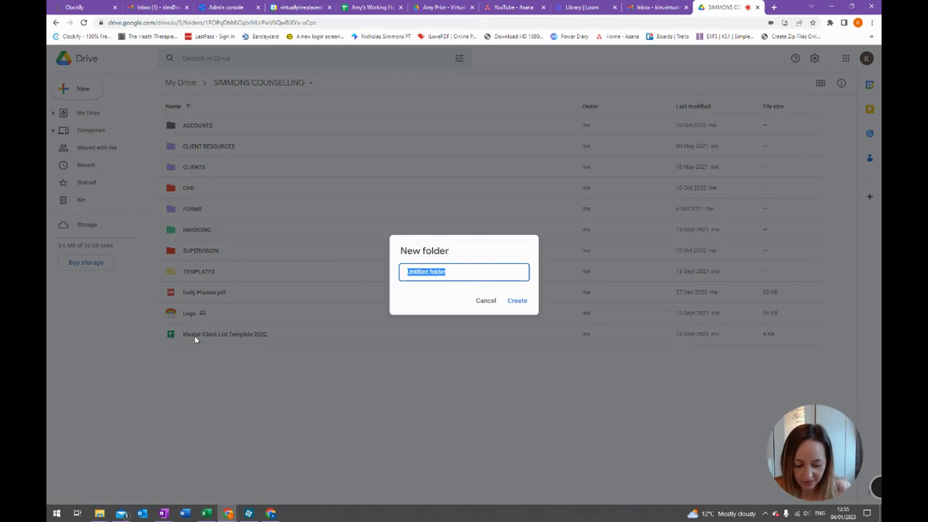
{"action": "type", "text": "SOPs"}
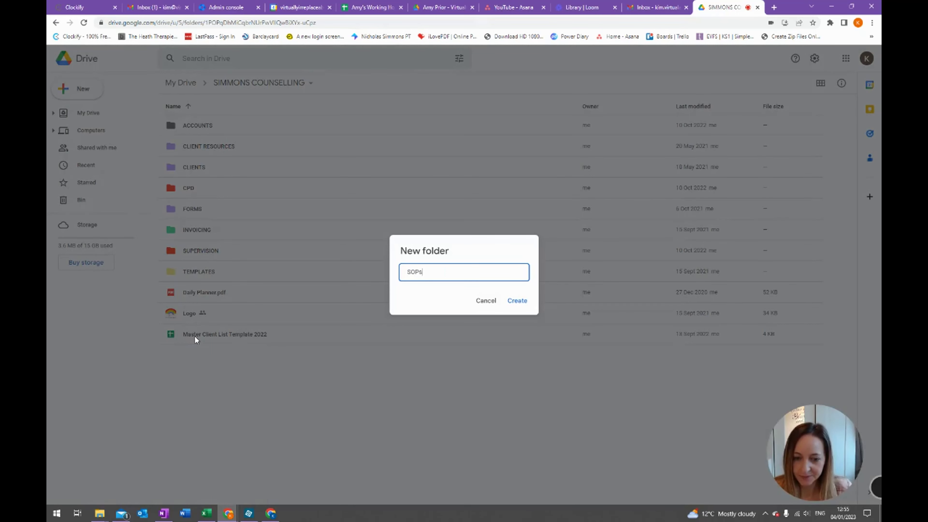
{"action": "left_click", "coordinate": [516, 301]}
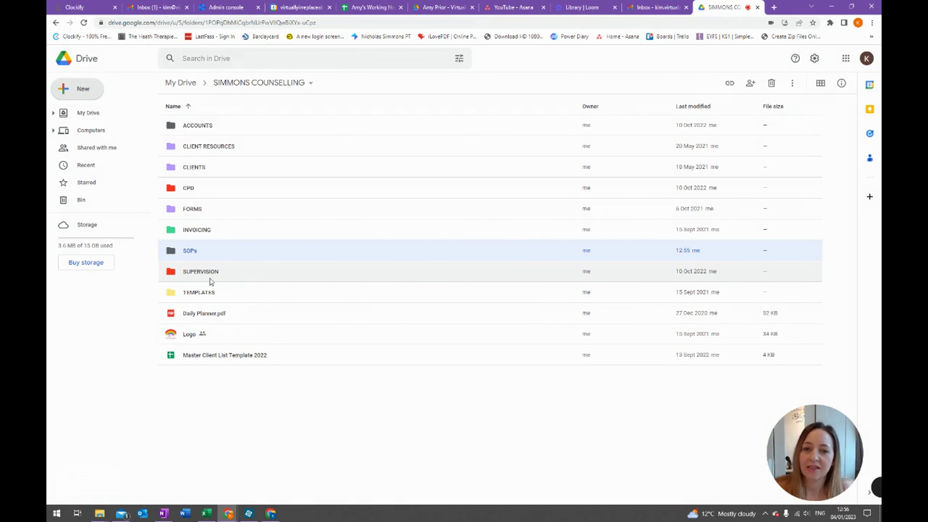
{"action": "right_click", "coordinate": [213, 254]}
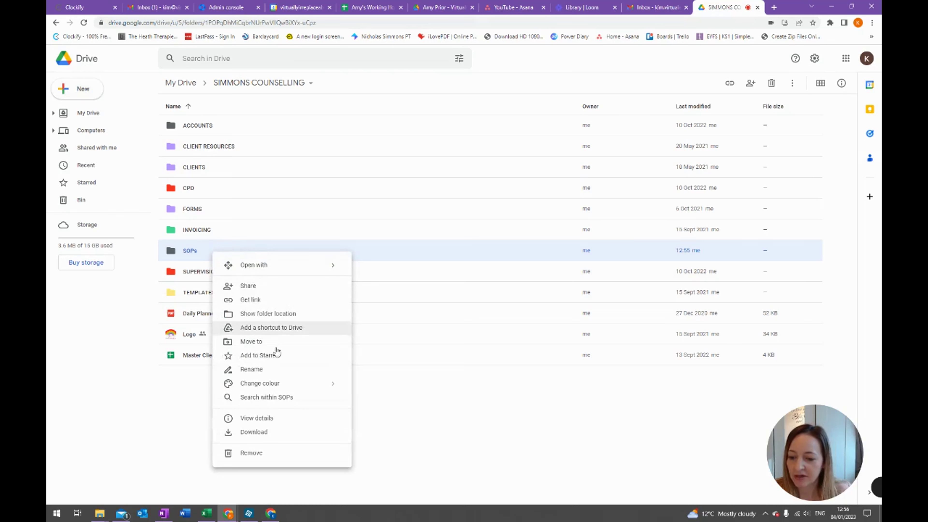
{"action": "mouse_move", "coordinate": [282, 387]}
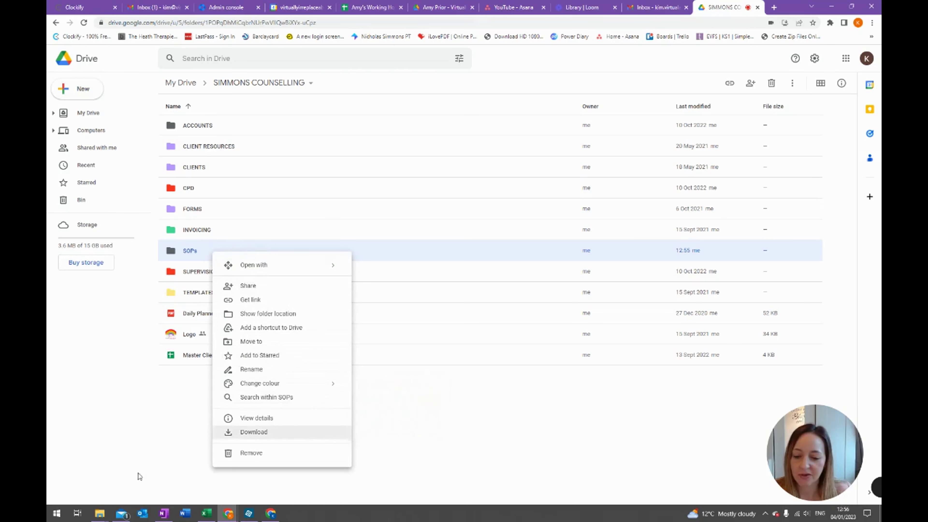
{"action": "left_click", "coordinate": [148, 436]}
- Inside the SOPs folder, start a blank Google Doc and set its font to Comfortaa
{"action": "double_click", "coordinate": [194, 253]}
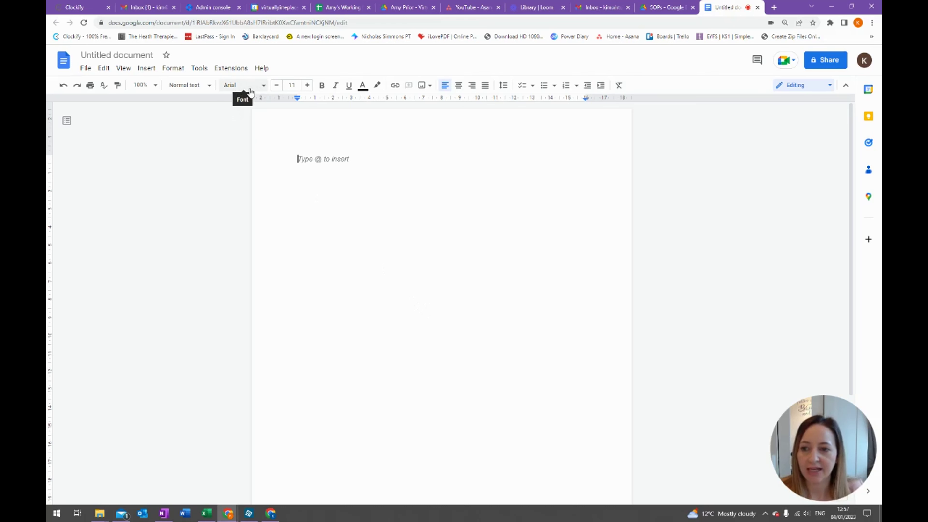
{"action": "left_click", "coordinate": [253, 88]}
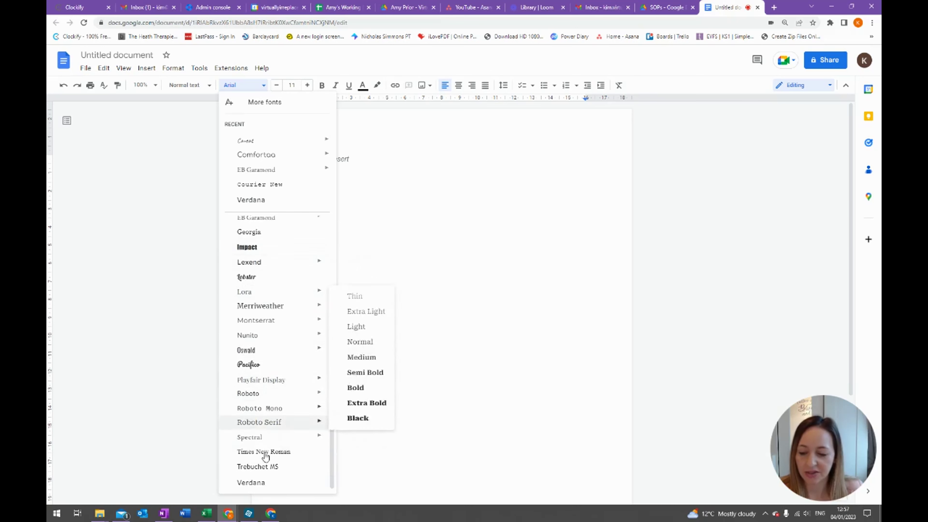
{"action": "scroll", "coordinate": [270, 220], "scroll_direction": "up", "scroll_amount": 1}
{"action": "mouse_move", "coordinate": [268, 164]}
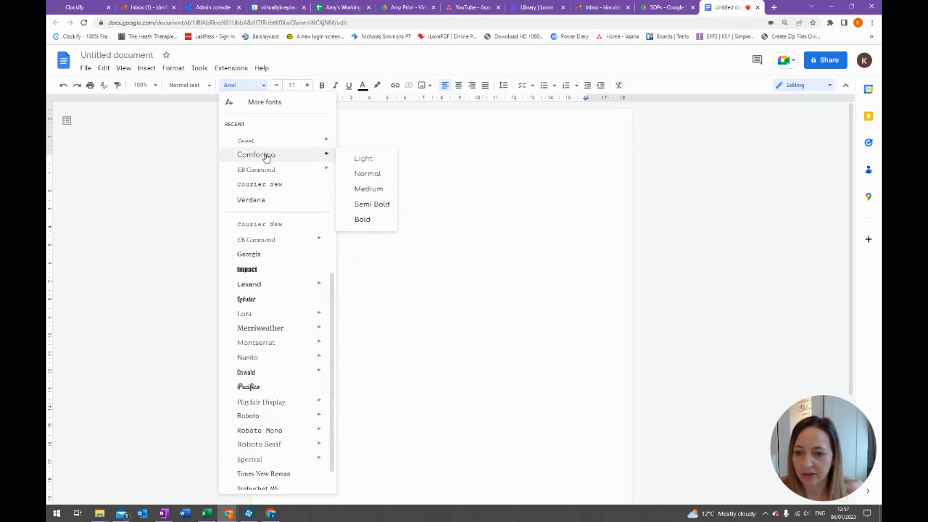
{"action": "left_click", "coordinate": [266, 157]}
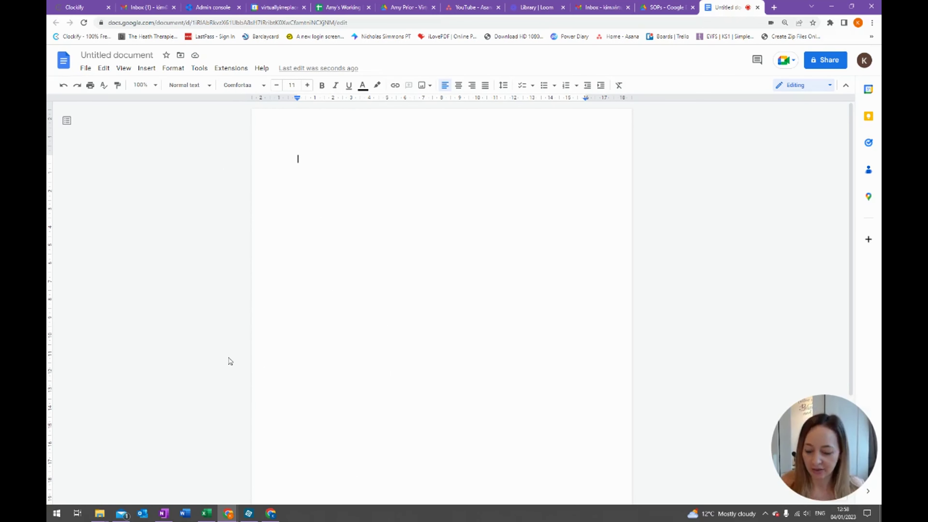
- Type 'Client Onboarding' as the first line and retitle the document Client Onboarding
{"action": "type", "text": "Client Onboarding"}
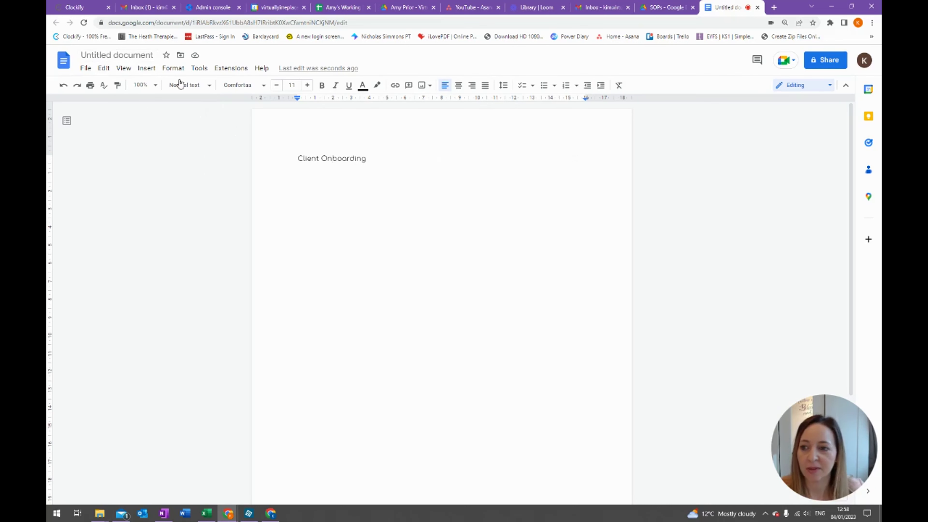
{"action": "left_click", "coordinate": [141, 55]}
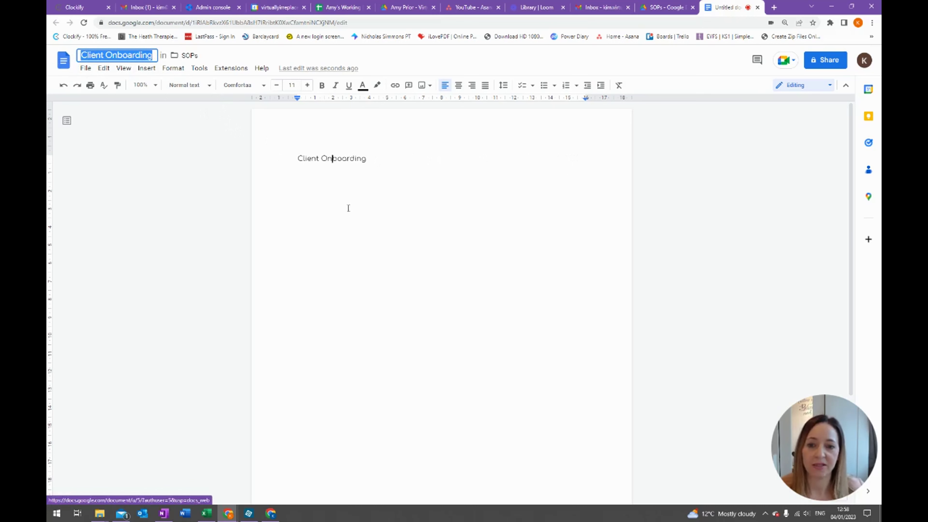
{"action": "key", "text": "Return"}
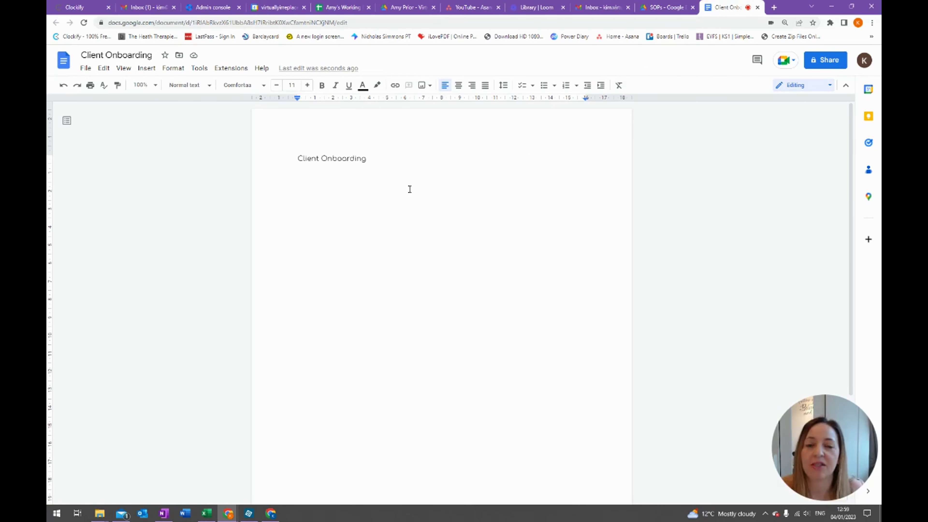
- Paste the first four steps: Adding client to Master List, Send client a Welcome Email, Add Appointments to Calendar, Send Clients Paperwork
{"action": "key", "text": "Return"}
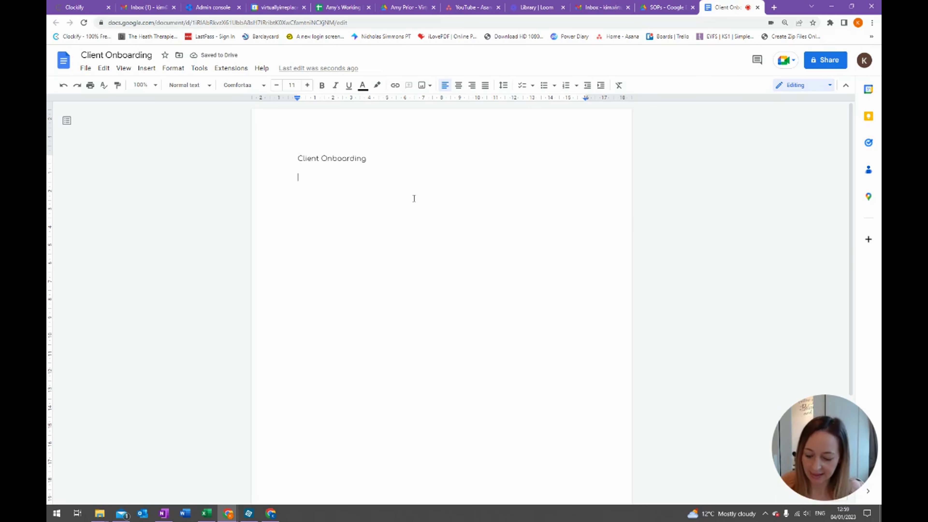
{"action": "type", "text": "Adding client to Master List"}
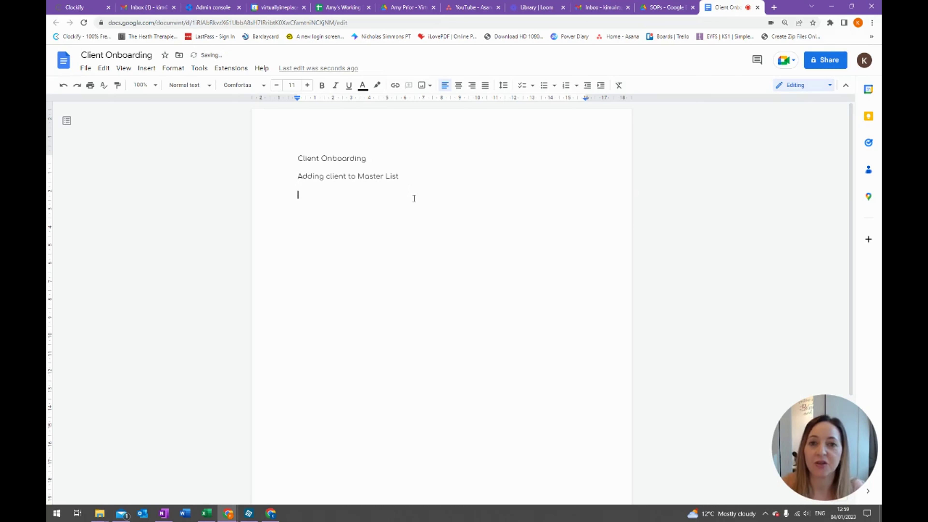
{"action": "type", "text": "Send client a Welcome Email"}
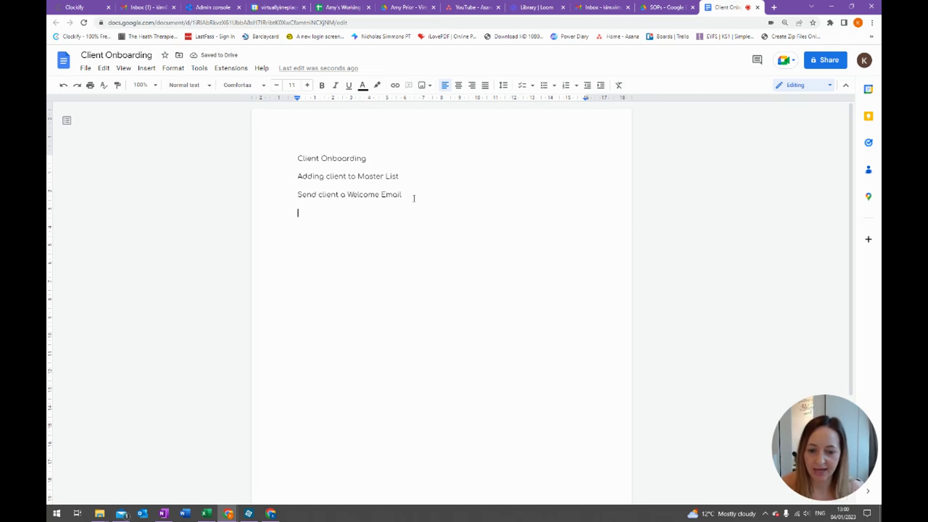
{"action": "type", "text": "Add Appointments to Calendar"}
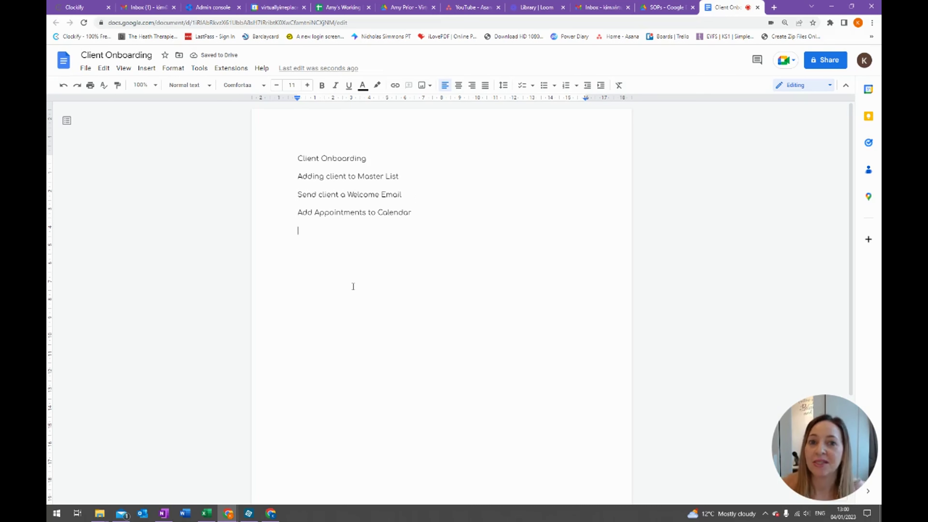
{"action": "type", "text": "Send Clients Paperwork"}
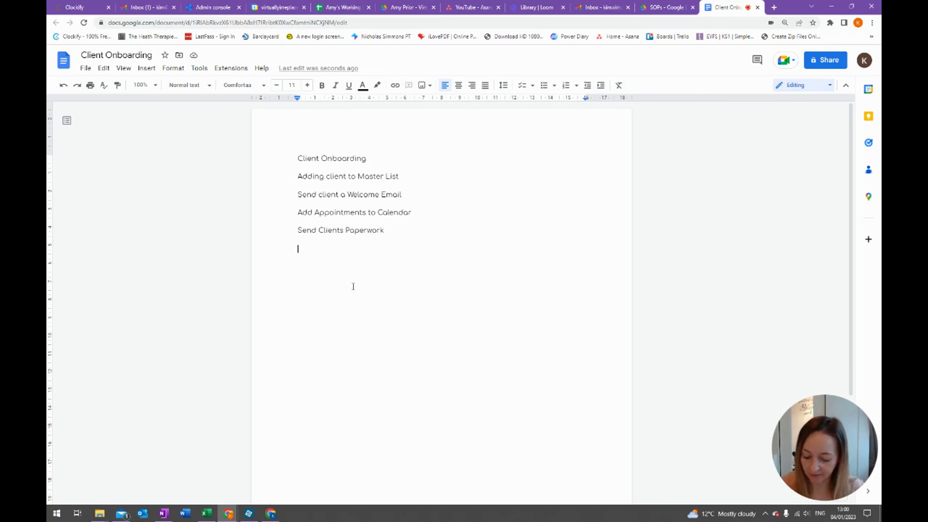
- Add Create Client File, Update Master List and Save Completed Paperwork to Client File lines
{"action": "type", "text": "Create Client File"}
{"action": "key", "text": "Return"}
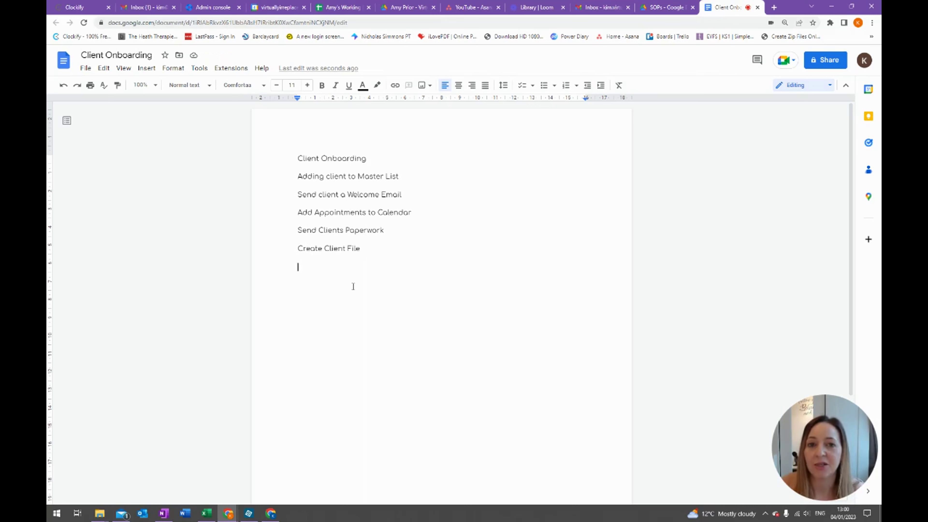
{"action": "type", "text": "Update Master List"}
{"action": "key", "text": "Return"}
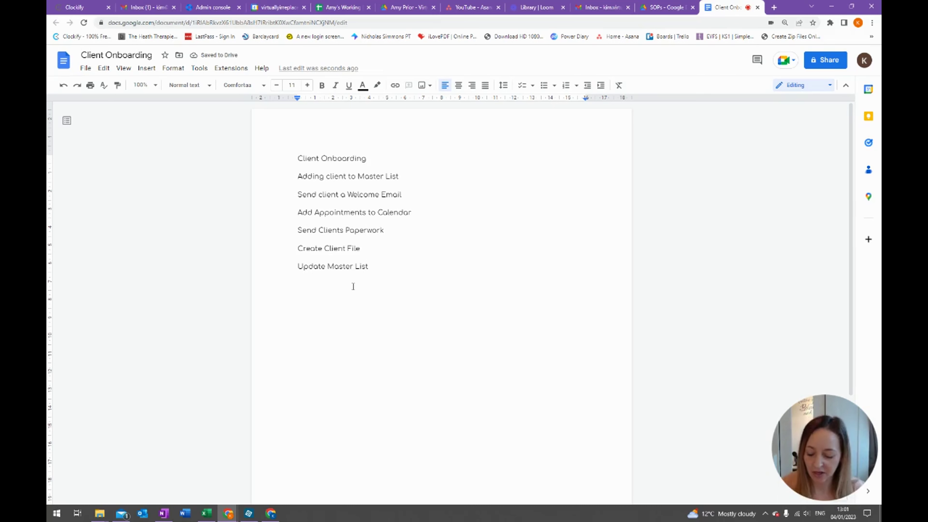
{"action": "type", "text": "Save Completed Paperwork to Client File"}
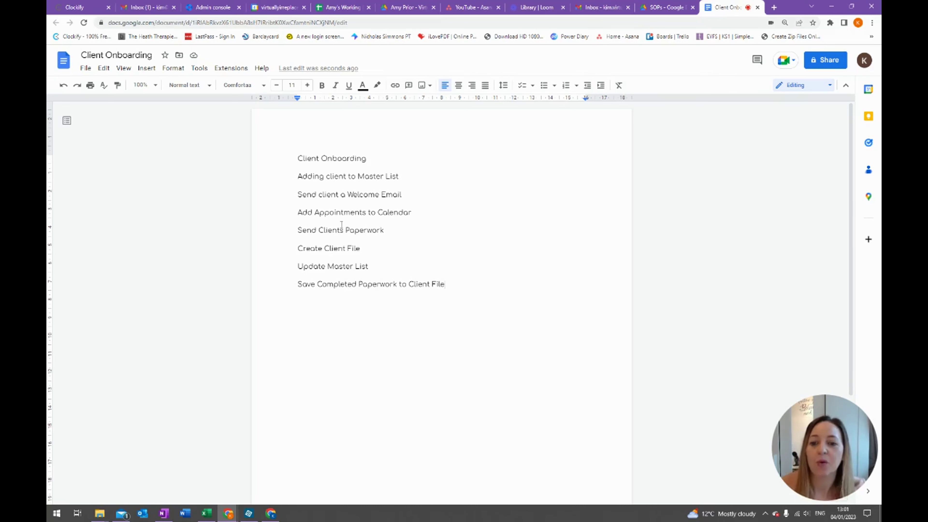
- Centre the Client Onboarding title and enlarge its text size
{"action": "left_click_drag", "start_coordinate": [298, 156], "coordinate": [404, 156]}
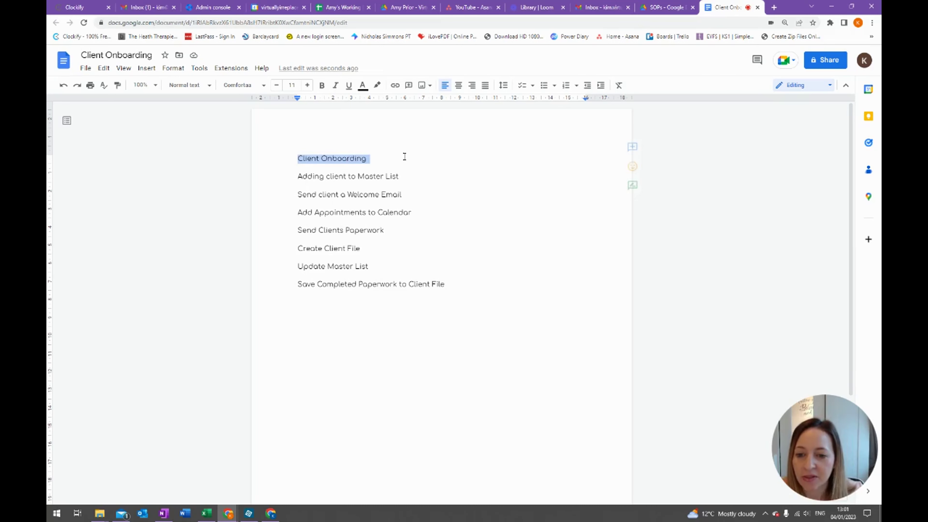
{"action": "left_click", "coordinate": [458, 85]}
{"action": "left_click", "coordinate": [312, 88]}
{"action": "left_click", "coordinate": [313, 88]}
{"action": "left_click", "coordinate": [312, 88]}
{"action": "left_click", "coordinate": [313, 88]}
{"action": "left_click", "coordinate": [315, 216]}
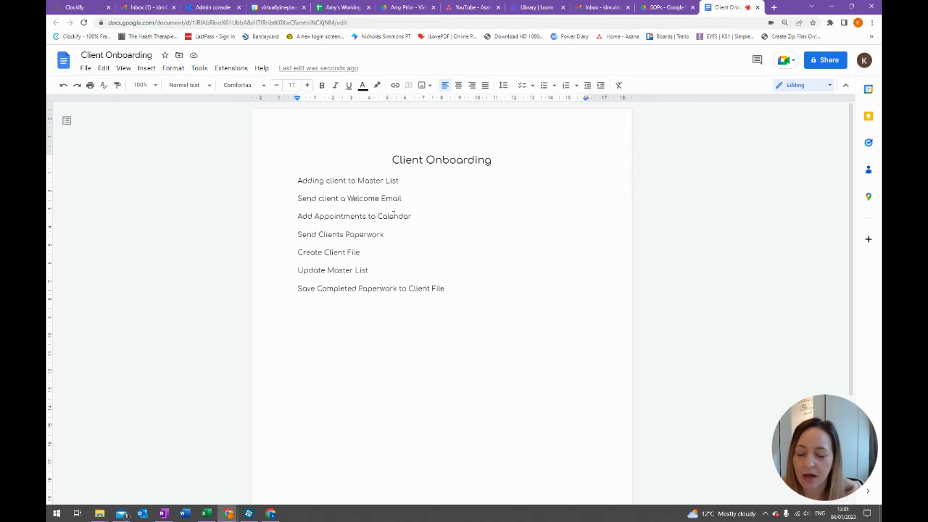
- Set the Adding client to Master List line to size 13 and update Heading 2 to match
{"action": "left_click_drag", "start_coordinate": [402, 181], "coordinate": [284, 181]}
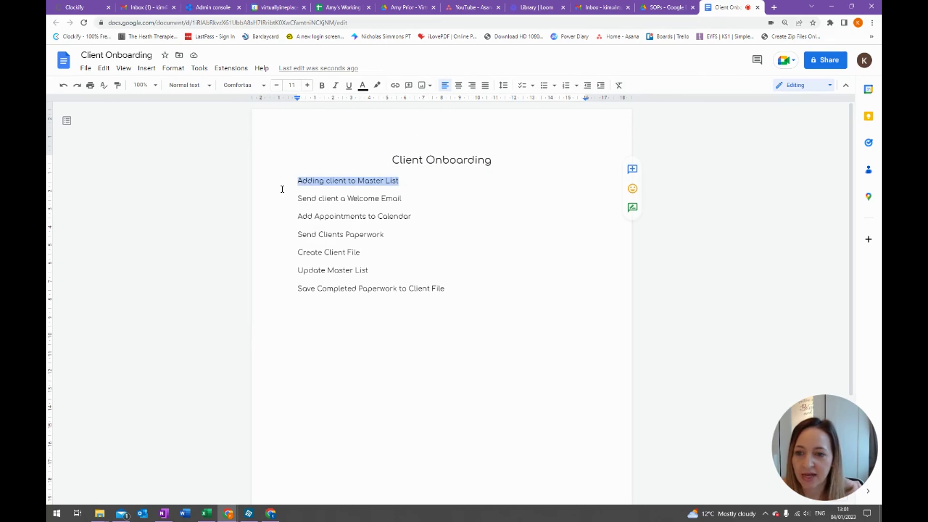
{"action": "left_click", "coordinate": [307, 84]}
{"action": "left_click", "coordinate": [307, 85]}
{"action": "left_click", "coordinate": [425, 181]}
{"action": "left_click_drag", "start_coordinate": [425, 181], "coordinate": [295, 181]}
{"action": "left_click", "coordinate": [209, 89]}
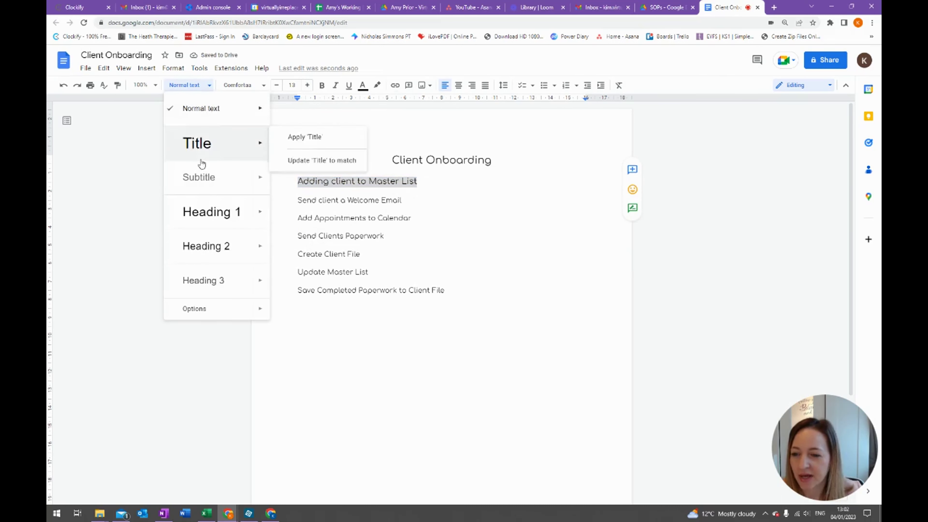
{"action": "mouse_move", "coordinate": [207, 251]}
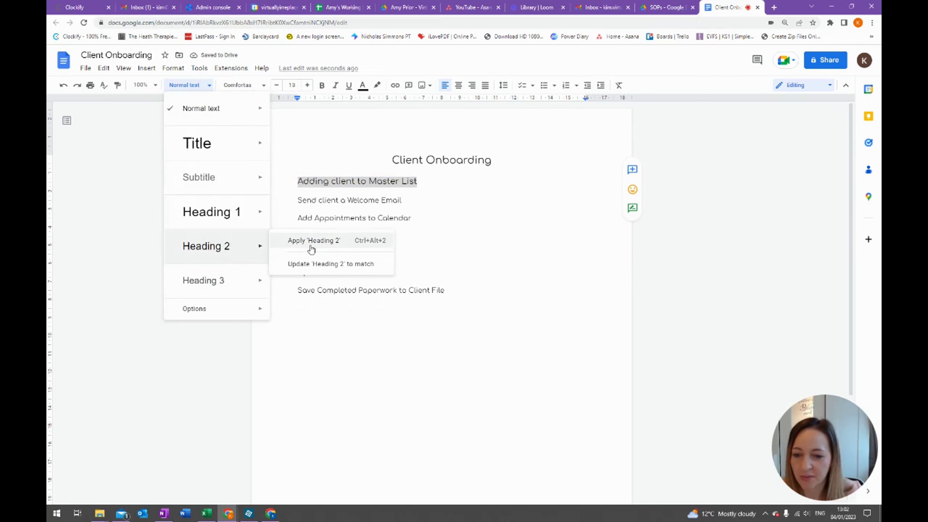
{"action": "left_click", "coordinate": [313, 266]}
- Insert blank lines between each of the seven onboarding step titles
{"action": "left_click", "coordinate": [301, 190]}
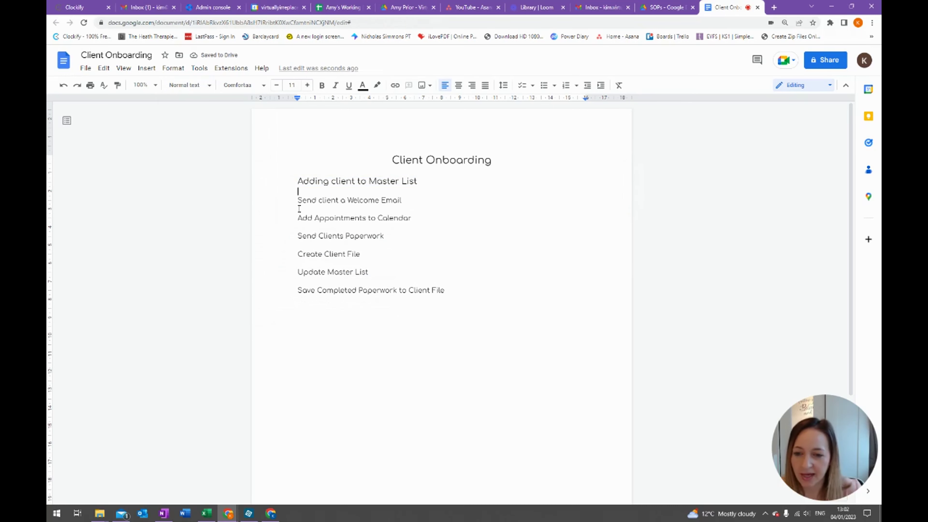
{"action": "key", "text": "Return"}
{"action": "key", "text": "Down"}
{"action": "key", "text": "Return"}
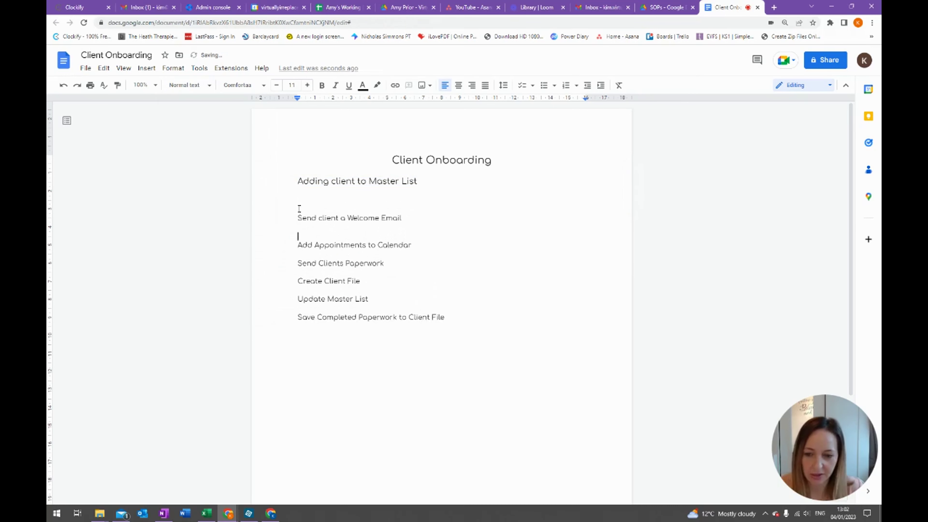
{"action": "key", "text": "Down"}
{"action": "key", "text": "Return"}
{"action": "key", "text": "Down"}
{"action": "key", "text": "Return"}
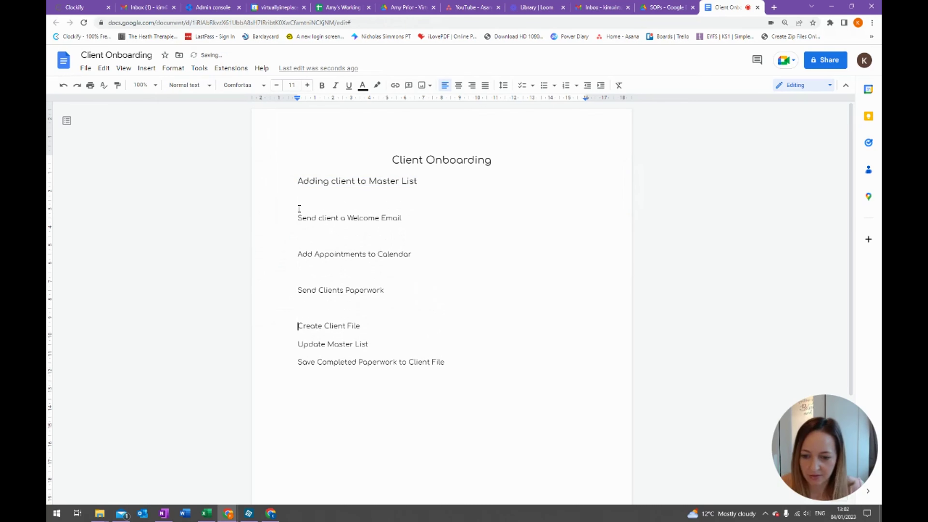
{"action": "key", "text": "Down"}
{"action": "key", "text": "Return"}
{"action": "key", "text": "Down"}
{"action": "key", "text": "Return"}
{"action": "key", "text": "Down"}
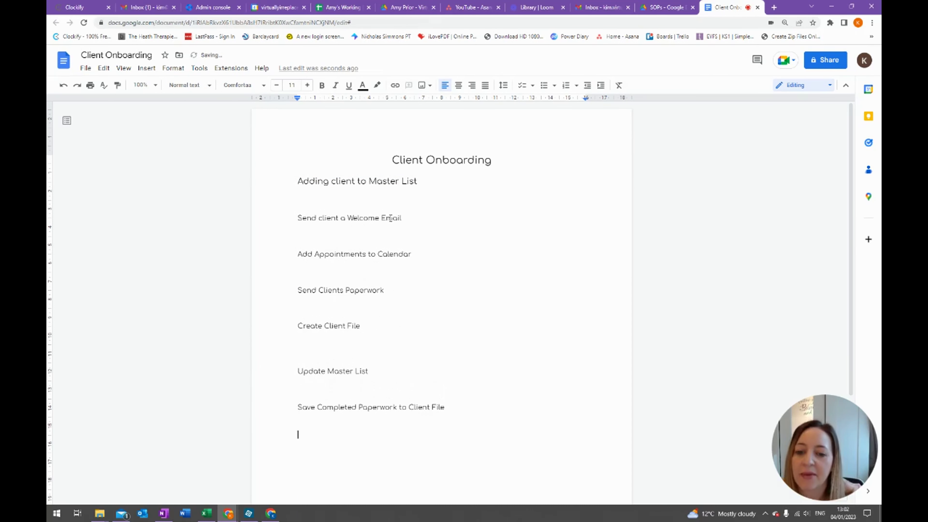
- Apply Heading 2 to Send client a Welcome Email, Add Appointments to Calendar and Send Clients Paperwork
{"action": "left_click_drag", "start_coordinate": [401, 219], "coordinate": [301, 223]}
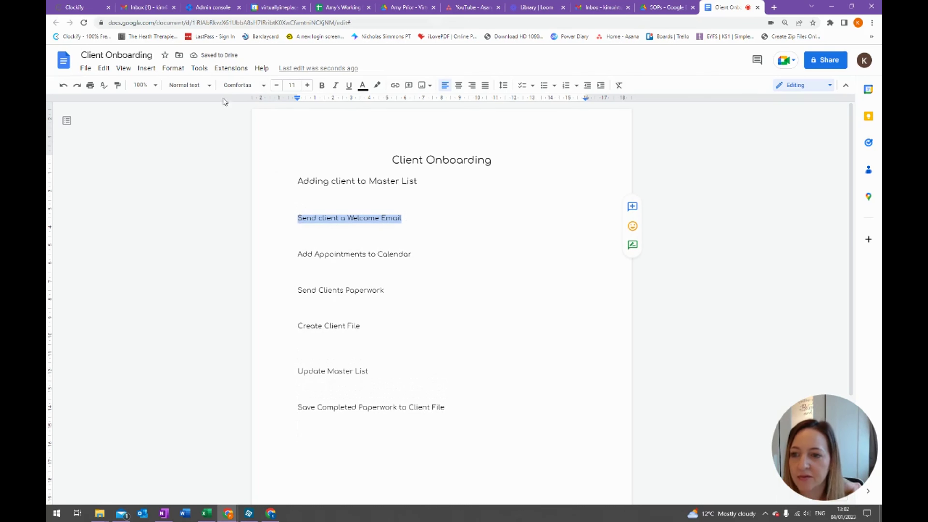
{"action": "left_click", "coordinate": [190, 84]}
{"action": "left_click", "coordinate": [199, 245]}
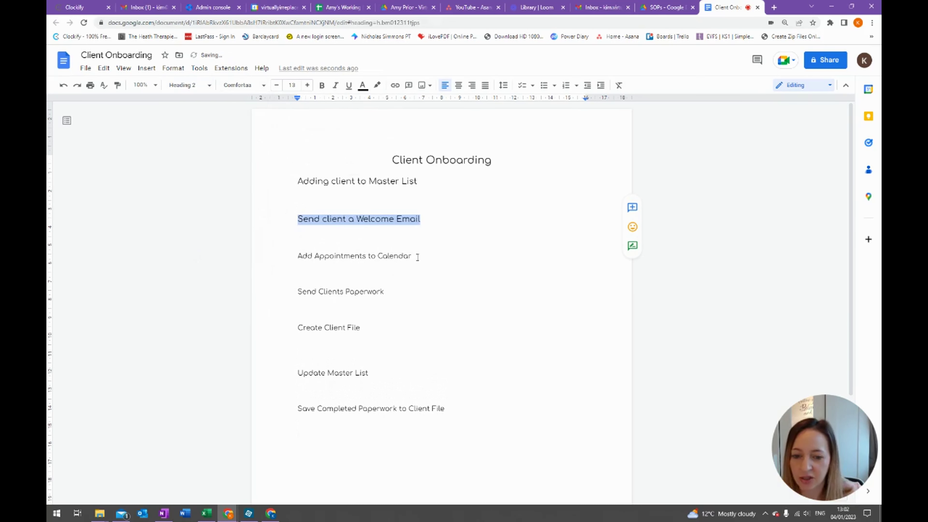
{"action": "left_click_drag", "start_coordinate": [417, 257], "coordinate": [282, 257]}
{"action": "left_click", "coordinate": [204, 85]}
{"action": "left_click", "coordinate": [199, 245]}
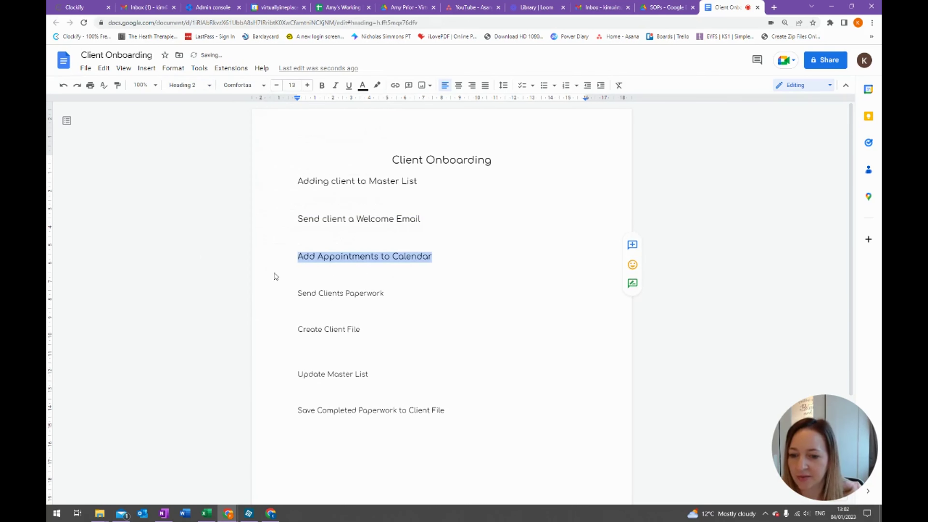
{"action": "left_click_drag", "start_coordinate": [392, 295], "coordinate": [261, 298]}
{"action": "left_click", "coordinate": [197, 86]}
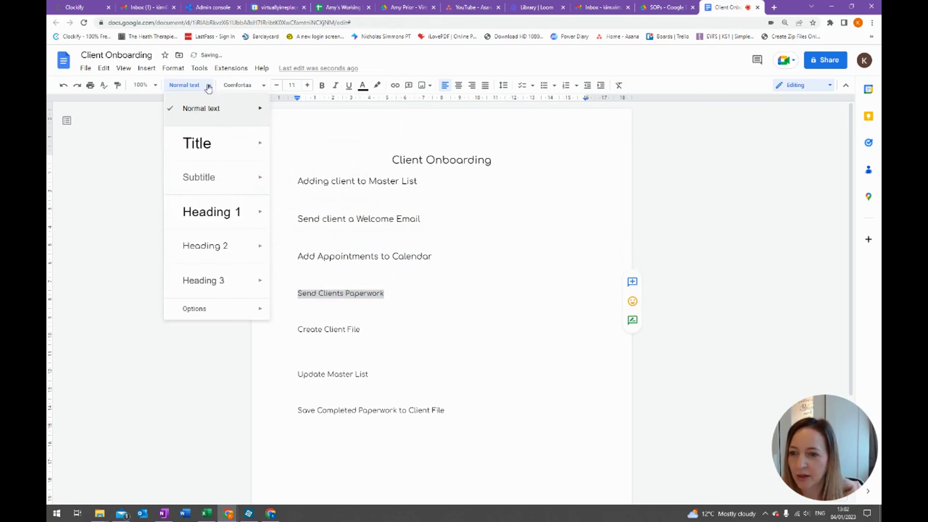
{"action": "left_click", "coordinate": [198, 261]}
- Apply Heading 2 to Create Client File, Update Master List and Save Completed Paperwork to Client File
{"action": "left_click_drag", "start_coordinate": [364, 331], "coordinate": [296, 329]}
{"action": "left_click", "coordinate": [197, 85]}
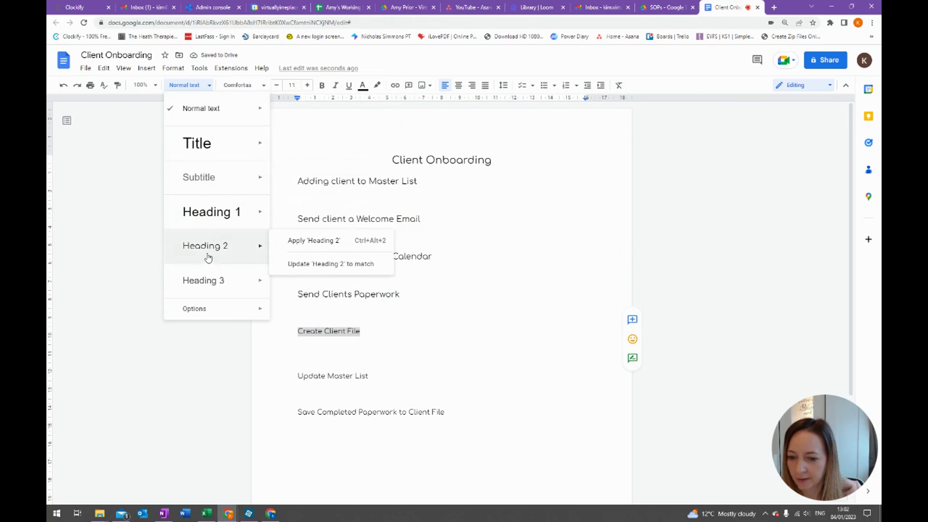
{"action": "left_click", "coordinate": [234, 251]}
{"action": "left_click_drag", "start_coordinate": [369, 378], "coordinate": [292, 378]}
{"action": "left_click", "coordinate": [197, 85]}
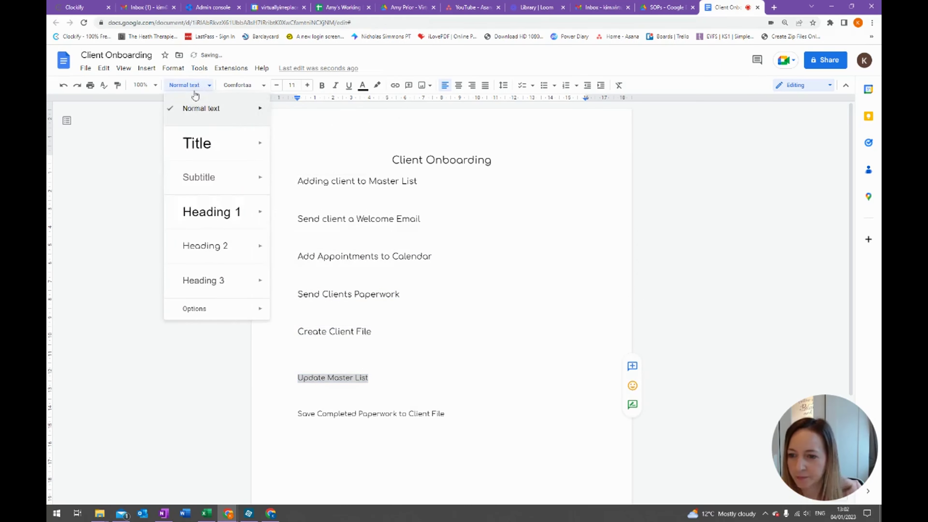
{"action": "left_click", "coordinate": [197, 249]}
{"action": "left_click_drag", "start_coordinate": [445, 414], "coordinate": [295, 414]}
{"action": "left_click", "coordinate": [198, 85]}
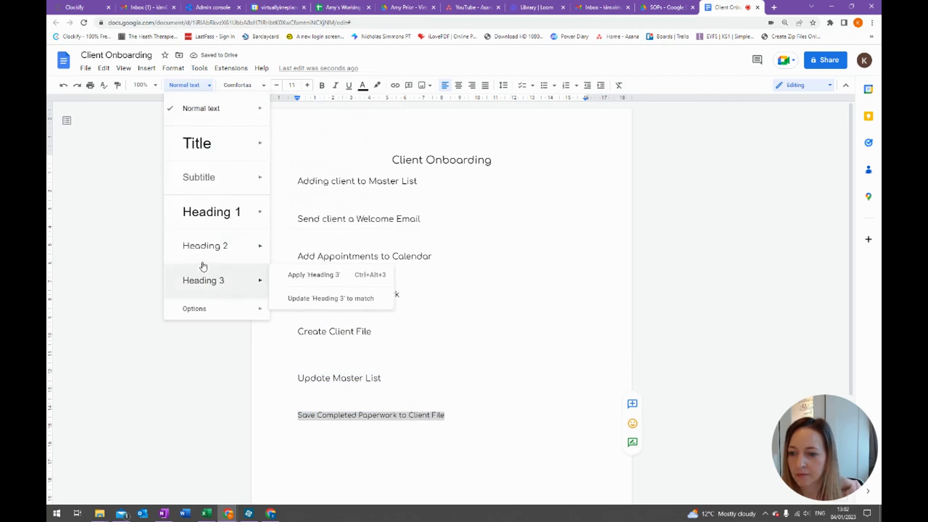
{"action": "left_click", "coordinate": [204, 244]}
{"action": "key", "text": "Up"}
{"action": "left_click", "coordinate": [301, 196]}
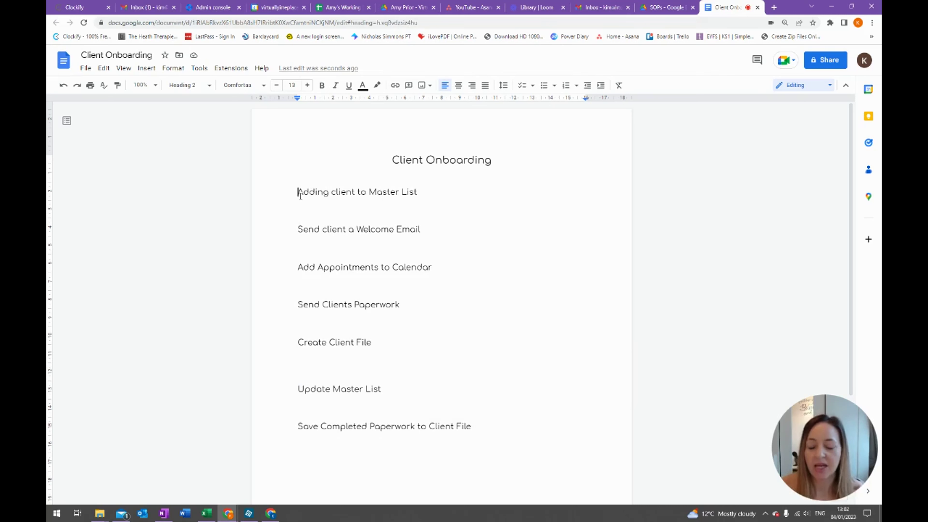
- Add a new line under Adding client to Master List for its instructions
{"action": "left_click", "coordinate": [300, 200]}
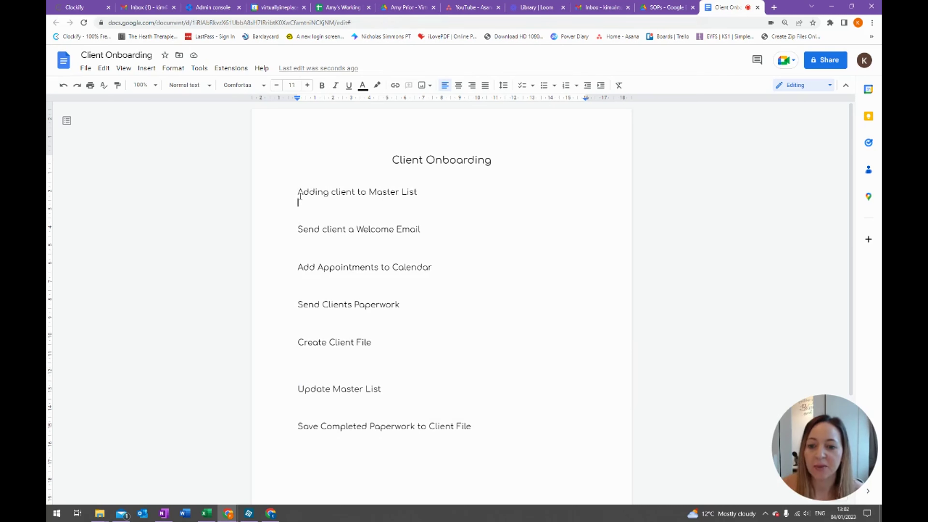
{"action": "key", "text": "Return"}
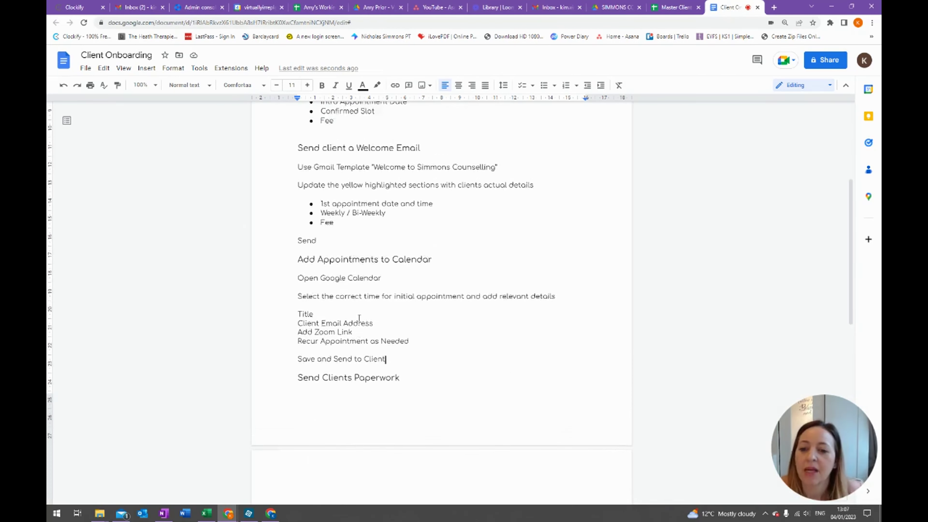
{"action": "scroll", "coordinate": [361, 311], "scroll_direction": "up", "scroll_amount": 6}
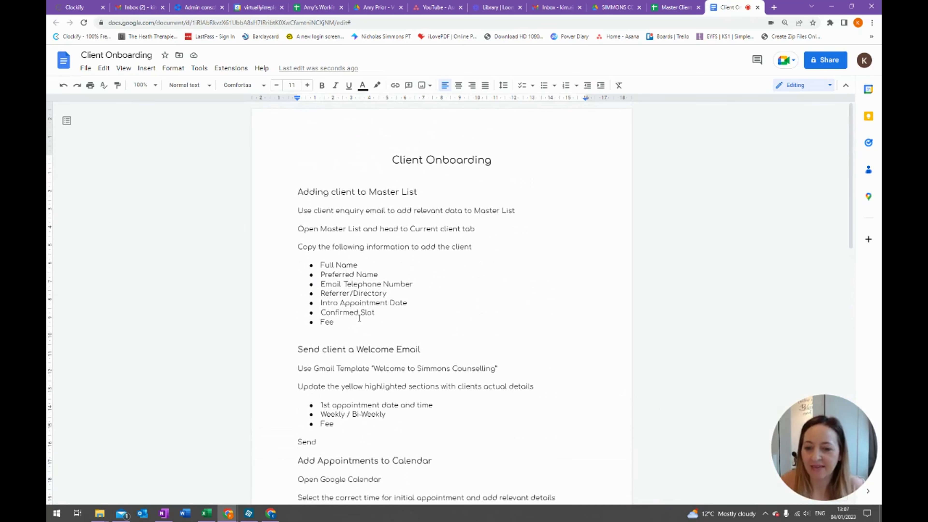
{"action": "scroll", "coordinate": [361, 311], "scroll_direction": "down", "scroll_amount": 5}
{"action": "scroll", "coordinate": [367, 321], "scroll_direction": "down", "scroll_amount": 3}
{"action": "scroll", "coordinate": [366, 321], "scroll_direction": "up", "scroll_amount": 6}
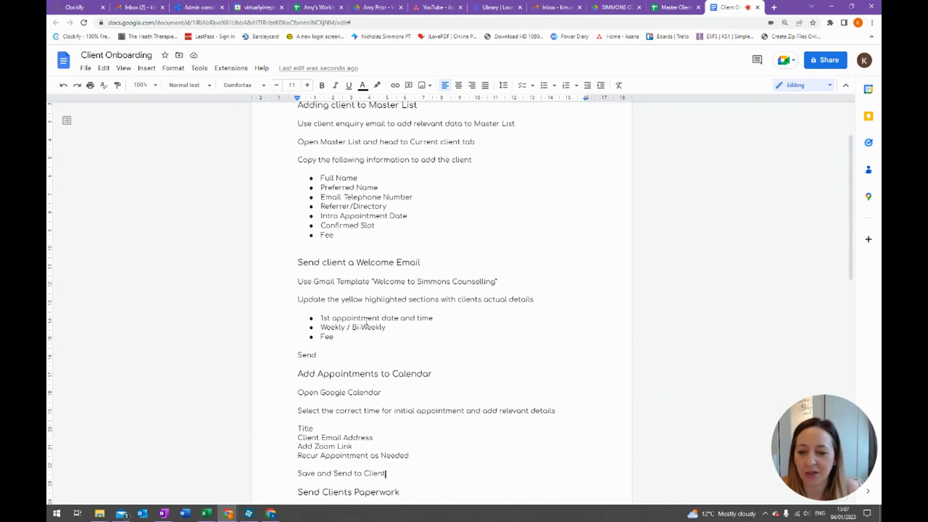
{"action": "scroll", "coordinate": [402, 292], "scroll_direction": "up", "scroll_amount": 1}
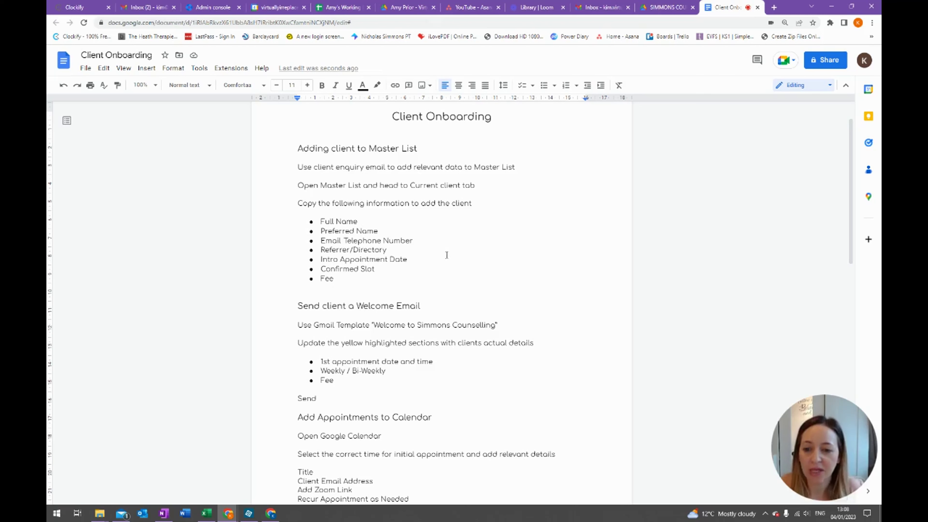
- Select 'Master List' in the instruction text and switch to the SIMMONS COUNSELLING Drive tab
{"action": "left_click_drag", "start_coordinate": [321, 187], "coordinate": [362, 186]}
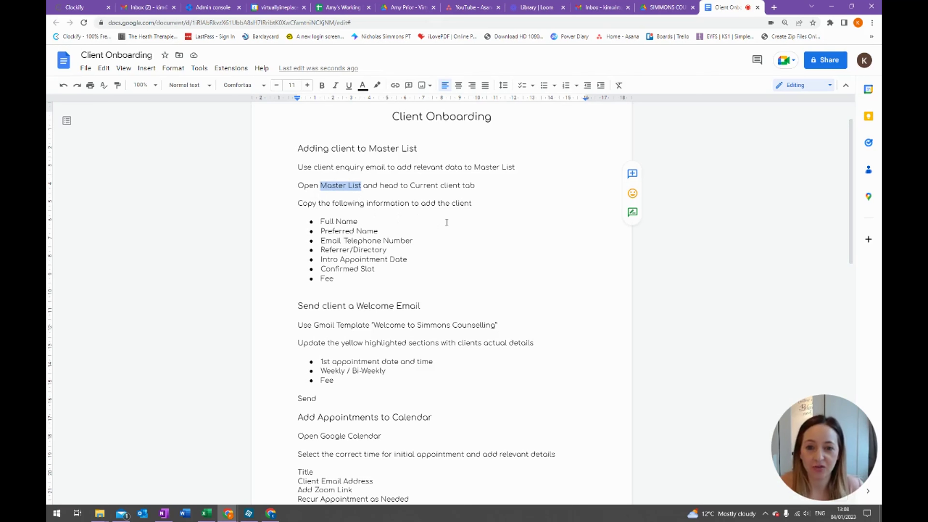
{"action": "left_click", "coordinate": [676, 5]}
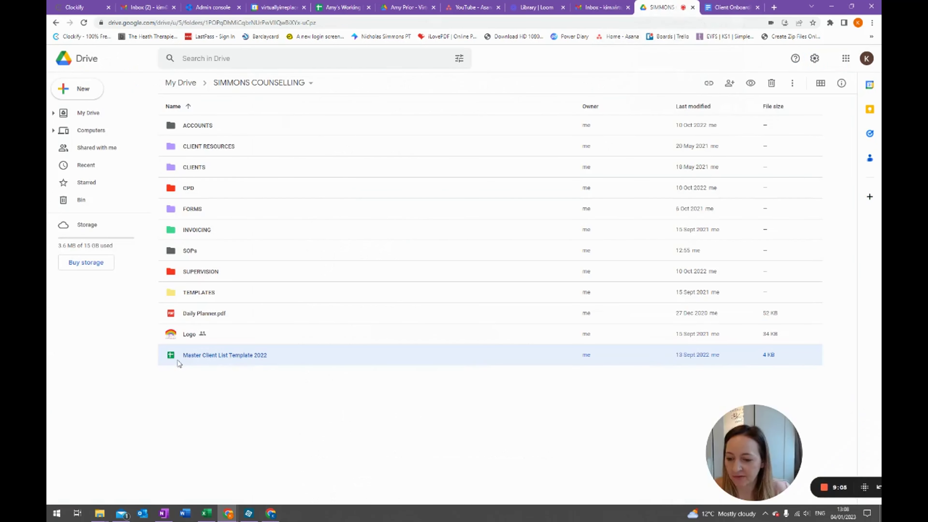
- Copy the share link of the Master Client List Template 2022 sheet
{"action": "right_click", "coordinate": [207, 360]}
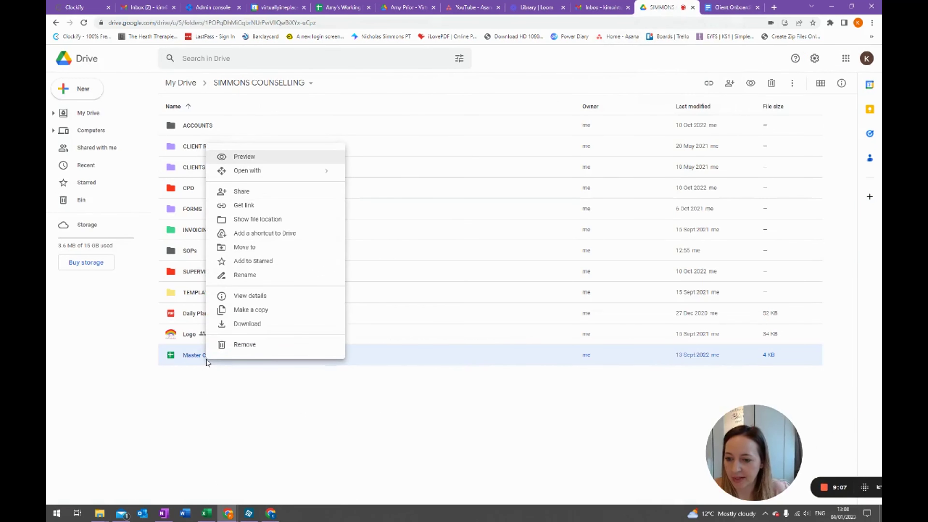
{"action": "left_click", "coordinate": [250, 206]}
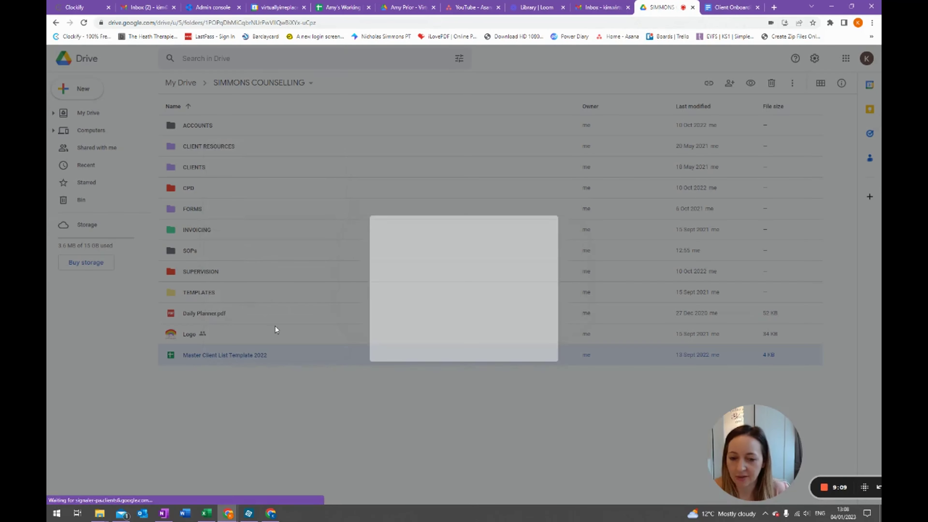
{"action": "left_click", "coordinate": [392, 344]}
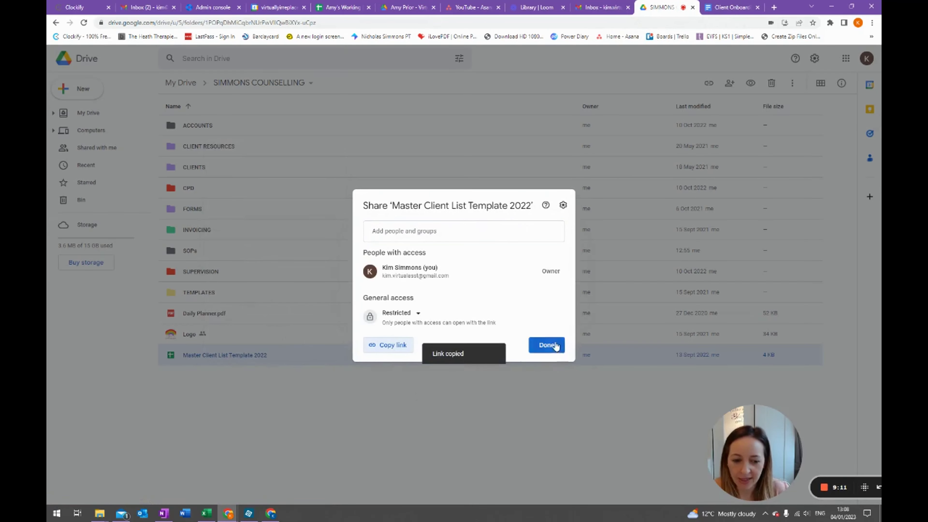
{"action": "left_click", "coordinate": [546, 345]}
- Link 'Master List' to the Master Client List Template 2022 sheet and open it to test
{"action": "left_click", "coordinate": [729, 7]}
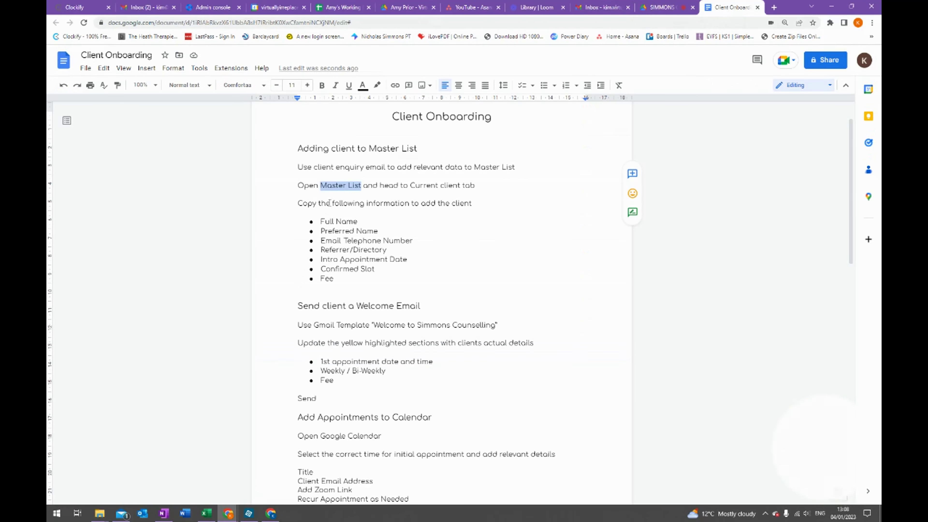
{"action": "left_click", "coordinate": [360, 204]}
{"action": "left_click_drag", "start_coordinate": [362, 185], "coordinate": [321, 184]}
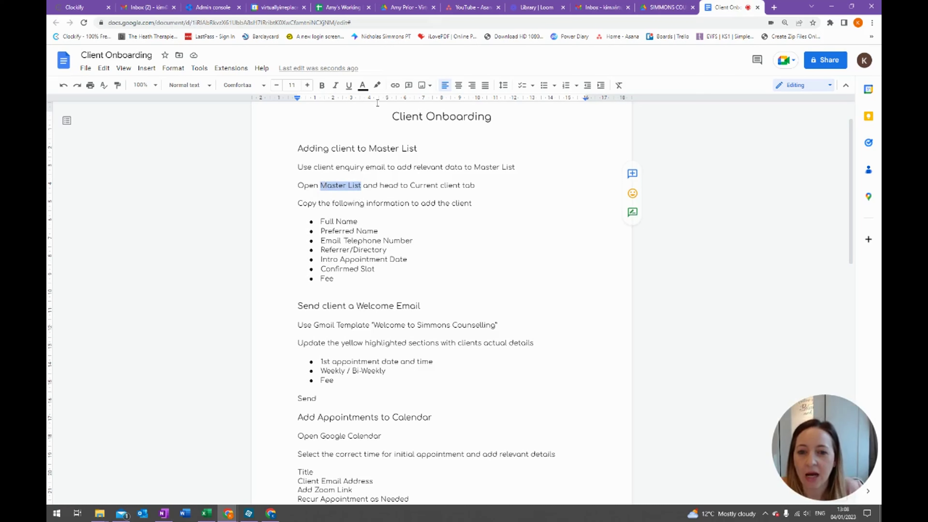
{"action": "left_click", "coordinate": [394, 87]}
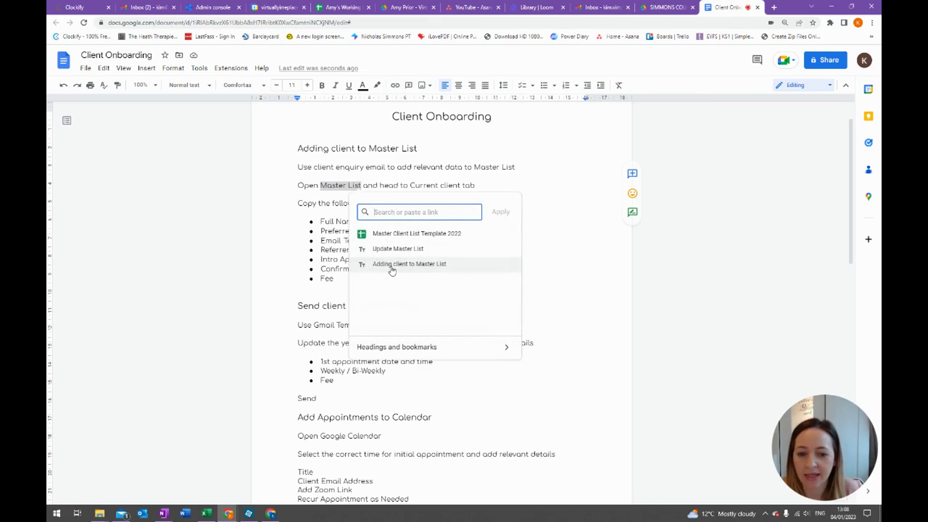
{"action": "key", "text": "ctrl+v"}
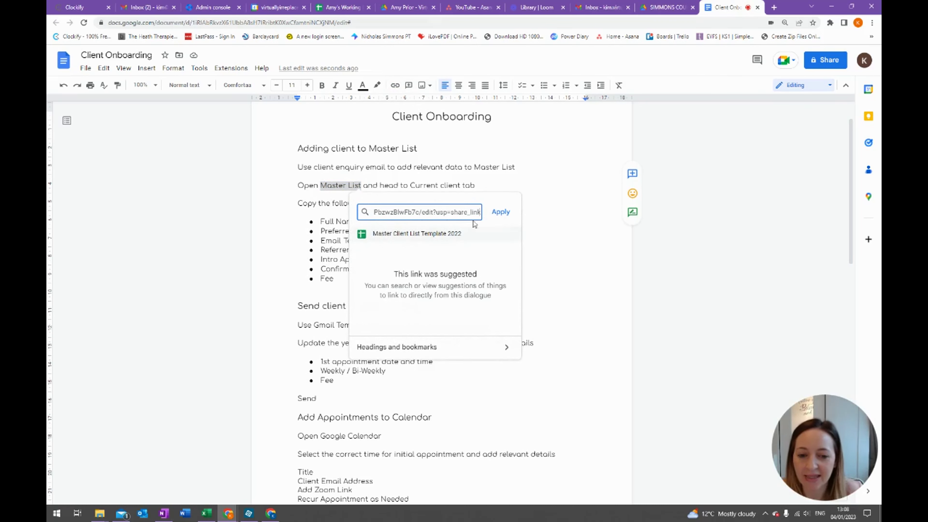
{"action": "left_click", "coordinate": [501, 212]}
{"action": "left_click", "coordinate": [328, 231]}
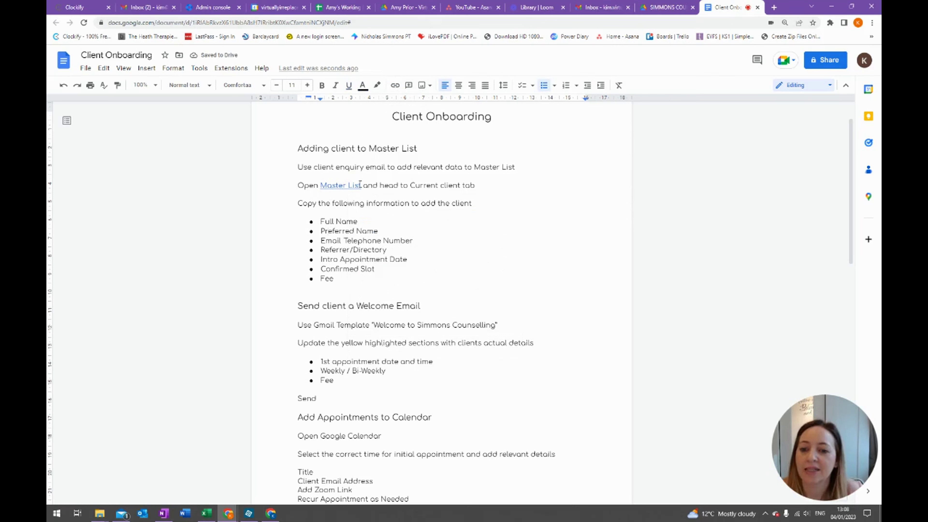
{"action": "left_click", "coordinate": [349, 185]}
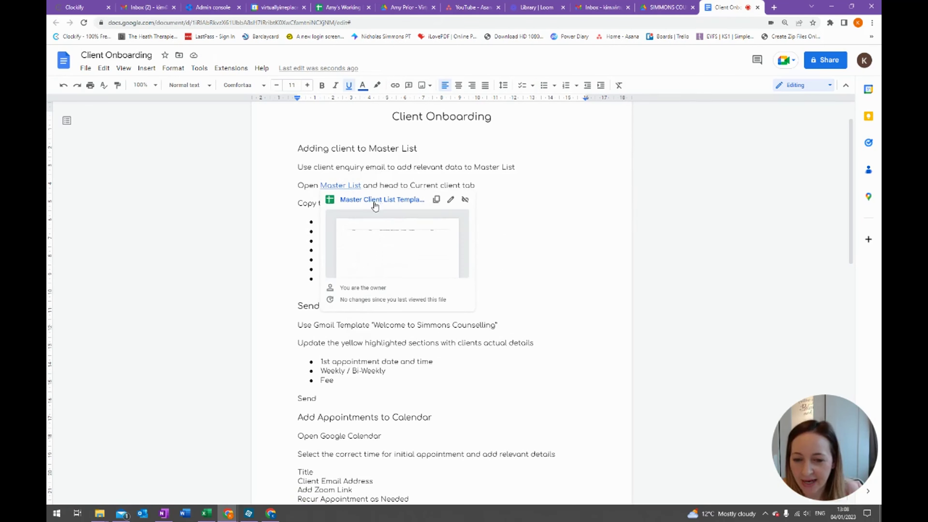
{"action": "left_click", "coordinate": [399, 201]}
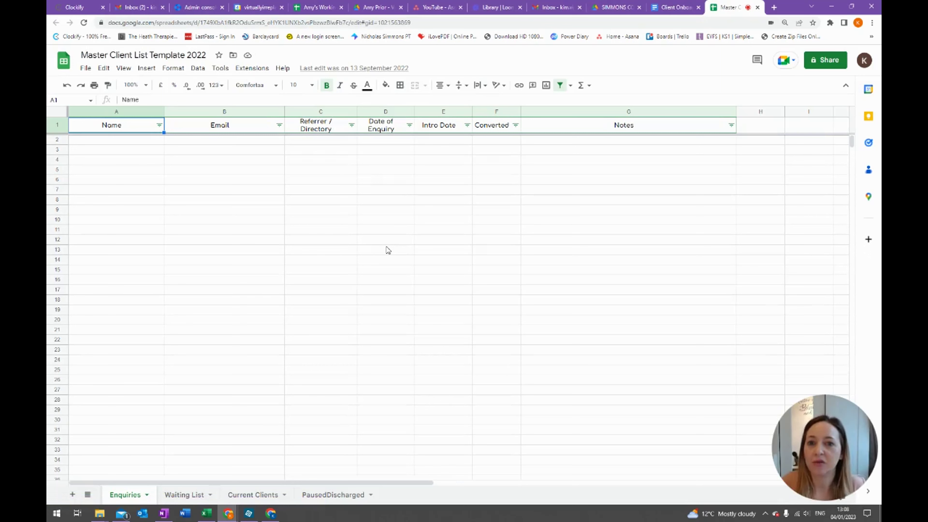
- Insert a plain-text table of contents with page numbers below the Client Onboarding title
{"action": "left_click", "coordinate": [757, 8]}
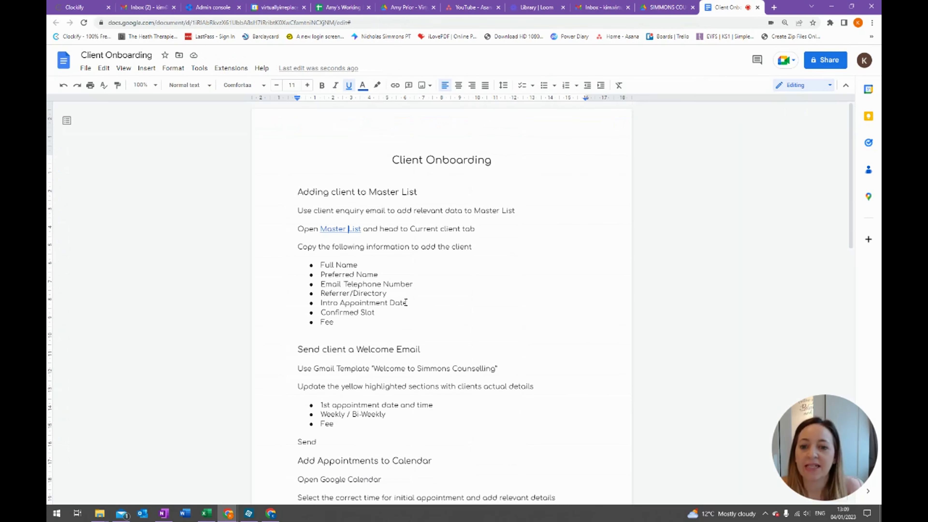
{"action": "left_click", "coordinate": [397, 175]}
{"action": "key", "text": "Return"}
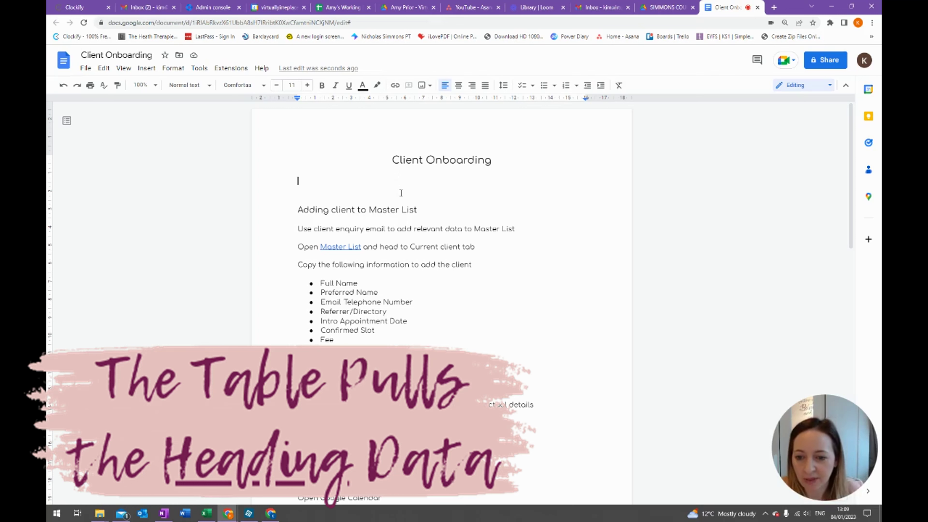
{"action": "key", "text": "Return"}
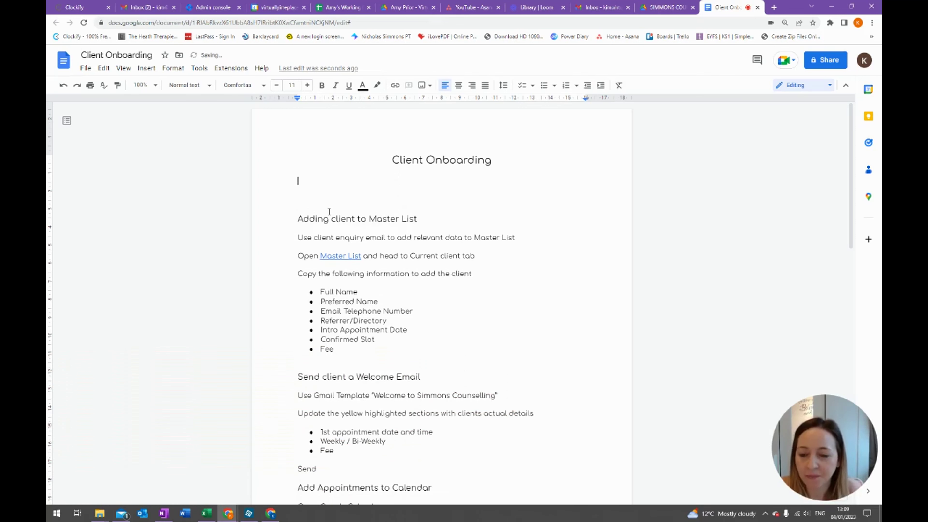
{"action": "left_click", "coordinate": [147, 68]}
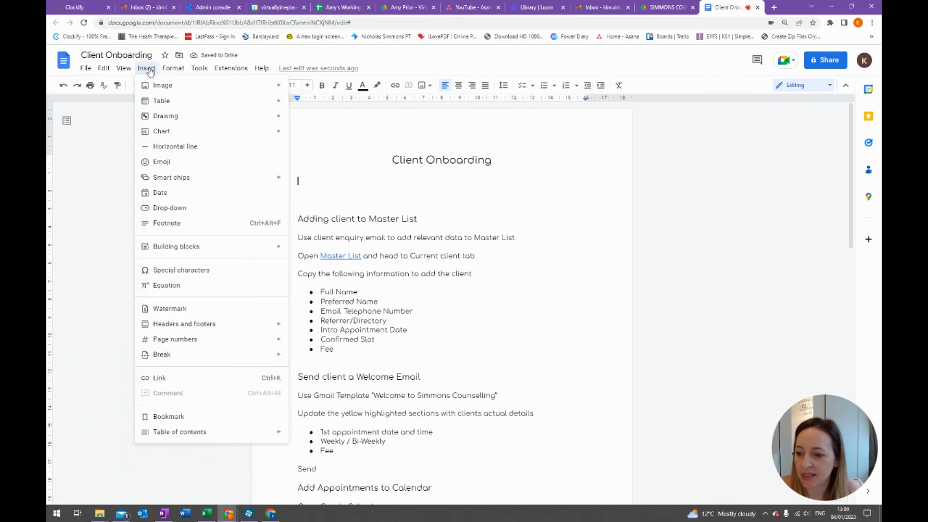
{"action": "mouse_move", "coordinate": [176, 430]}
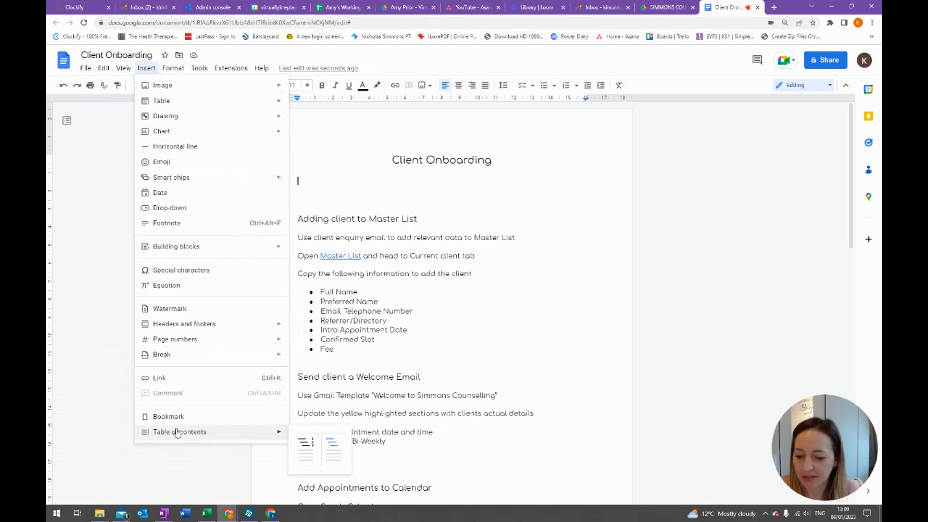
{"action": "left_click", "coordinate": [308, 446]}
- Test the Add Appointments to Calendar entry by jumping to its heading
{"action": "left_click", "coordinate": [383, 287]}
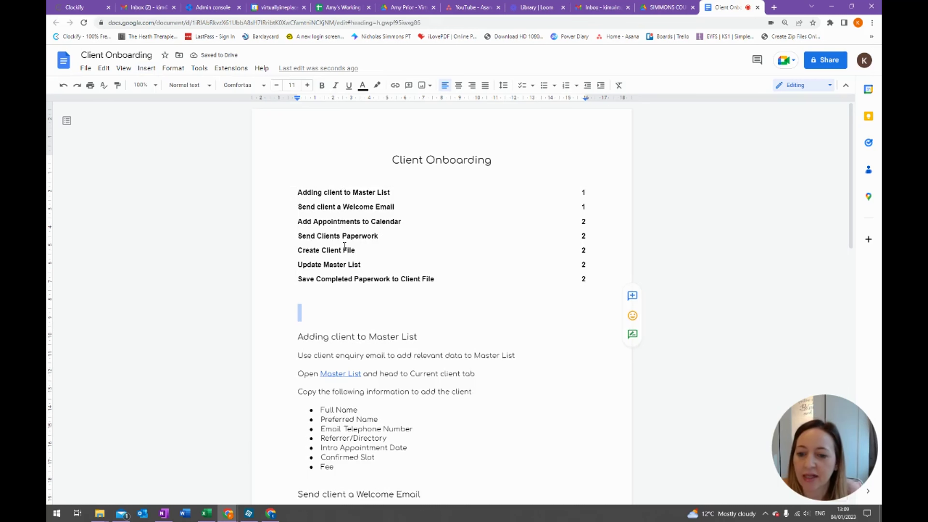
{"action": "left_click", "coordinate": [340, 221]}
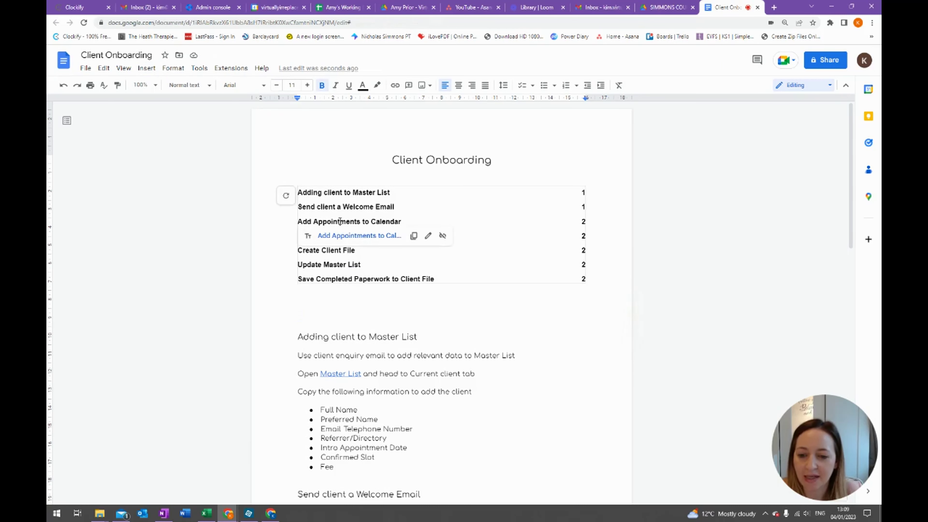
{"action": "left_click", "coordinate": [343, 236]}
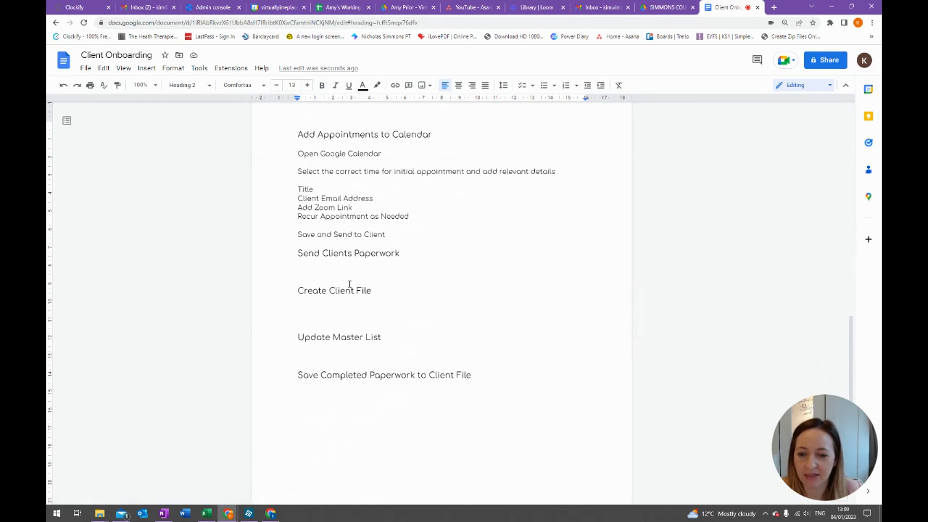
{"action": "scroll", "coordinate": [349, 284], "scroll_direction": "up", "scroll_amount": 15}
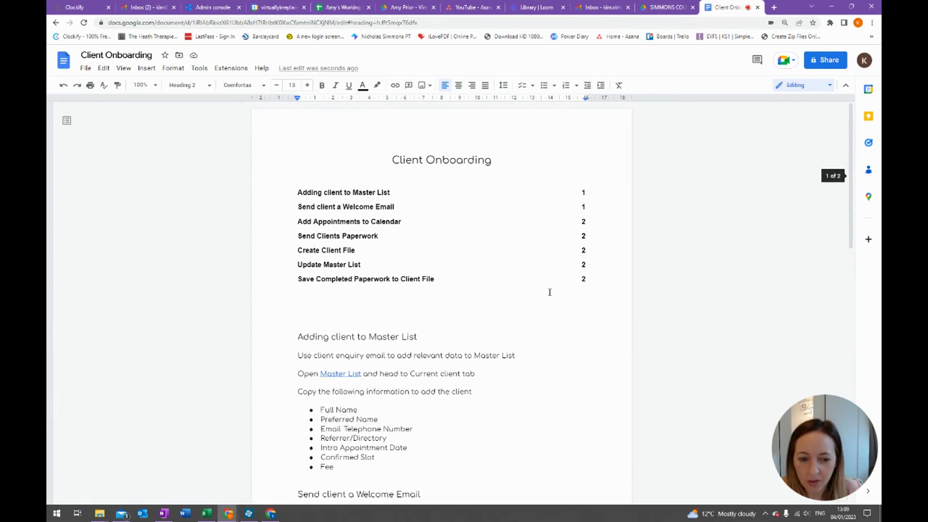
- Replace the table of contents with the blue-links version
{"action": "left_click", "coordinate": [300, 291]}
{"action": "left_click_drag", "start_coordinate": [299, 291], "coordinate": [299, 207]}
{"action": "key", "text": "Delete"}
{"action": "left_click", "coordinate": [147, 68]}
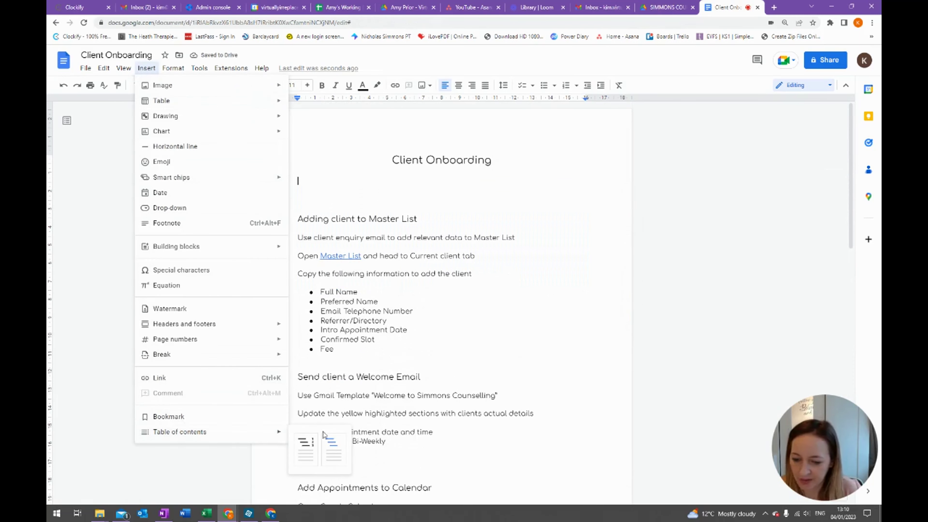
{"action": "left_click", "coordinate": [323, 436]}
- Test the linked Add Appointments to Calendar entry's jump to its heading
{"action": "key", "text": "Down"}
{"action": "left_click", "coordinate": [330, 222]}
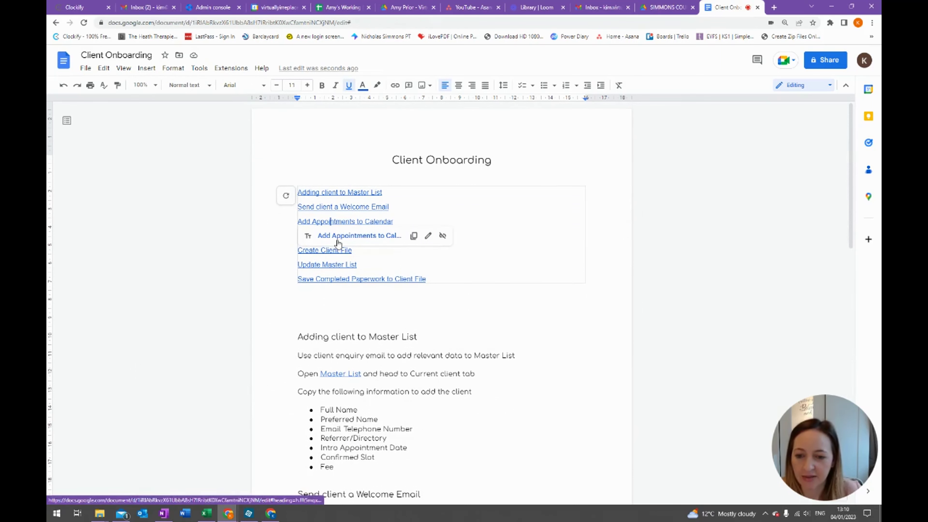
{"action": "left_click", "coordinate": [347, 236]}
{"action": "scroll", "coordinate": [315, 226], "scroll_direction": "up", "scroll_amount": 10}
{"action": "scroll", "coordinate": [315, 226], "scroll_direction": "up", "scroll_amount": 3}
- Swap back to the bold page-numbered table of contents and remove an extra blank line
{"action": "left_click_drag", "start_coordinate": [299, 185], "coordinate": [299, 287]}
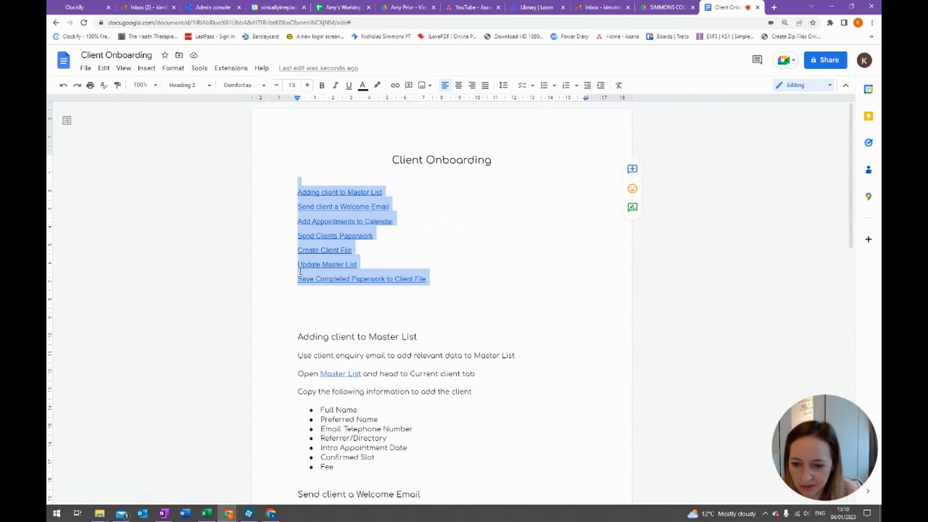
{"action": "key", "text": "BackSpace"}
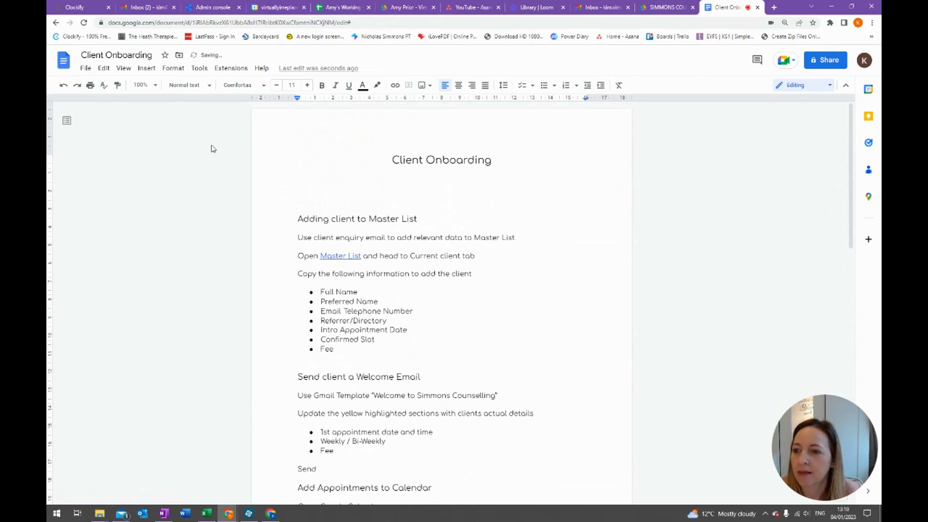
{"action": "left_click", "coordinate": [147, 67]}
{"action": "mouse_move", "coordinate": [179, 431]}
{"action": "left_click", "coordinate": [307, 446]}
{"action": "left_click", "coordinate": [321, 302]}
{"action": "key", "text": "Delete"}
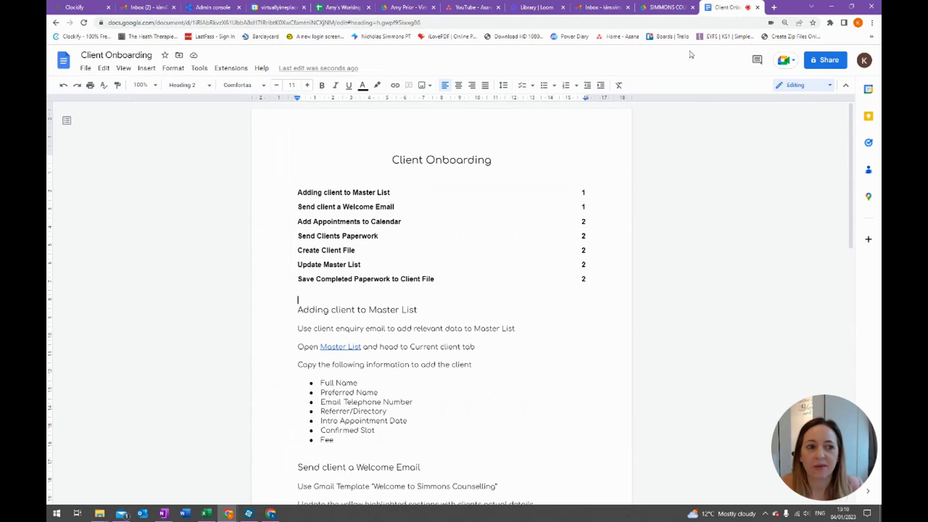
- Close Client Onboarding and create a new blank Google Doc inside the SOPs folder
{"action": "left_click", "coordinate": [757, 7]}
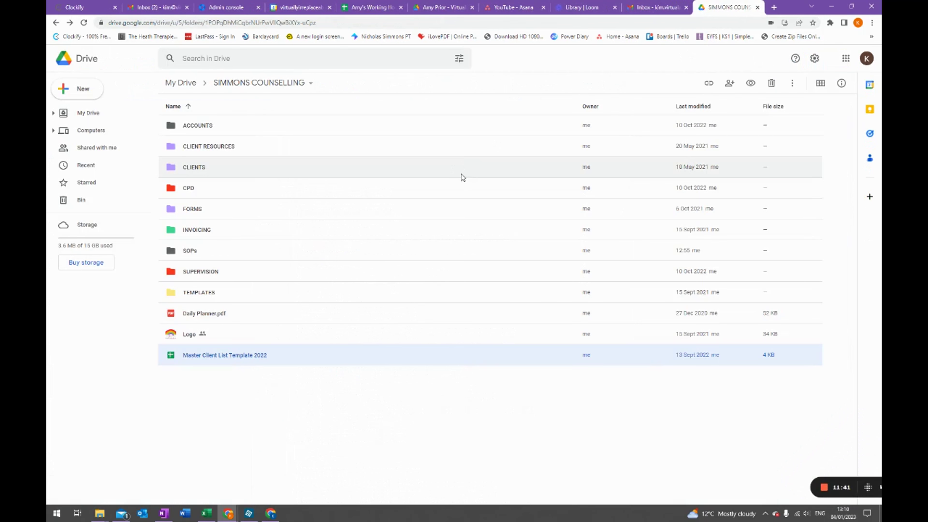
{"action": "double_click", "coordinate": [190, 251]}
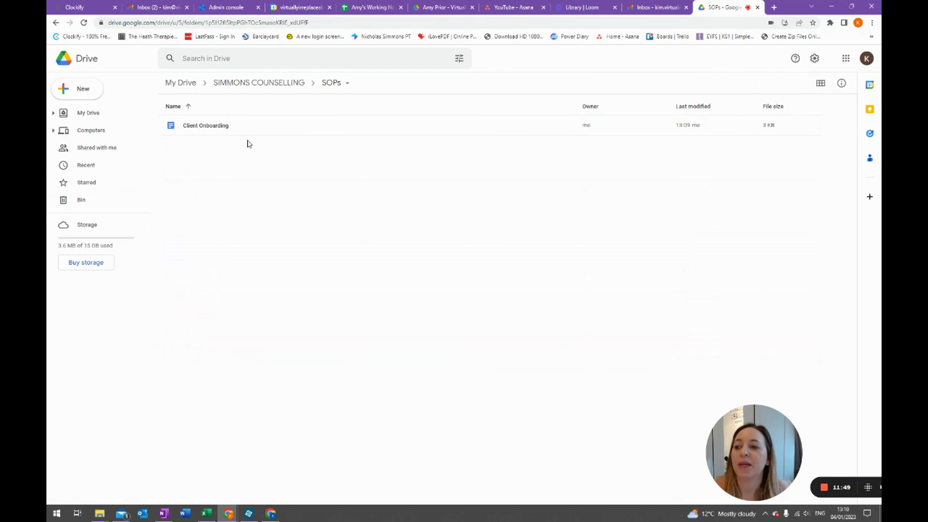
{"action": "left_click", "coordinate": [81, 90]}
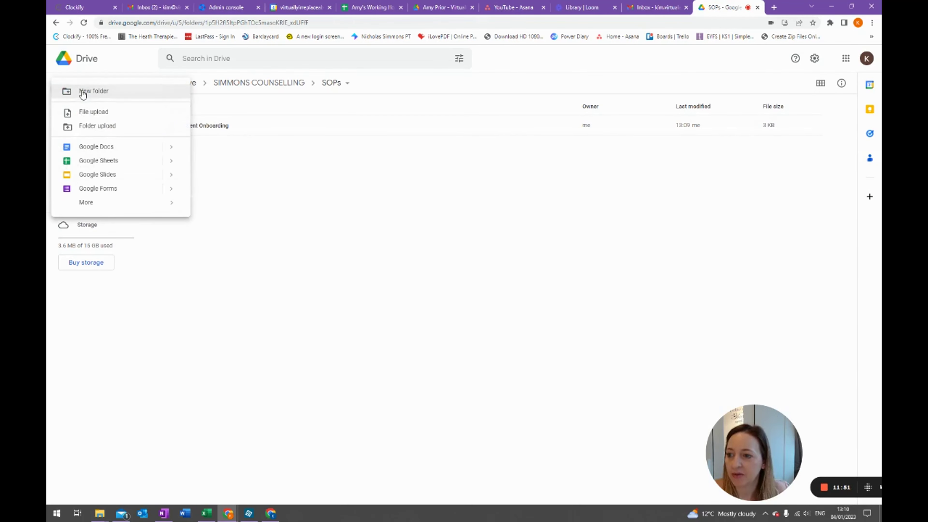
{"action": "left_click", "coordinate": [110, 147]}
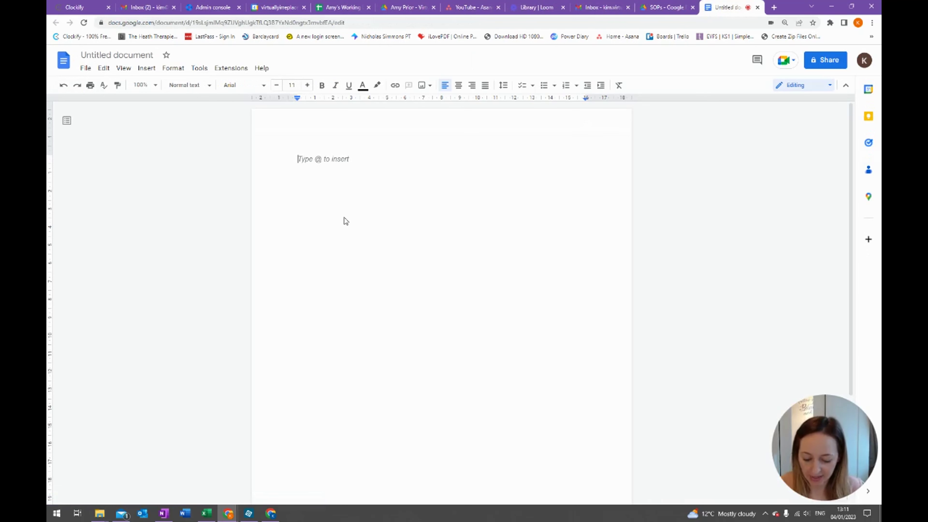
- Type 'Master SOP' as a centred title in Comfortaa at size 16
{"action": "type", "text": "Master S"}
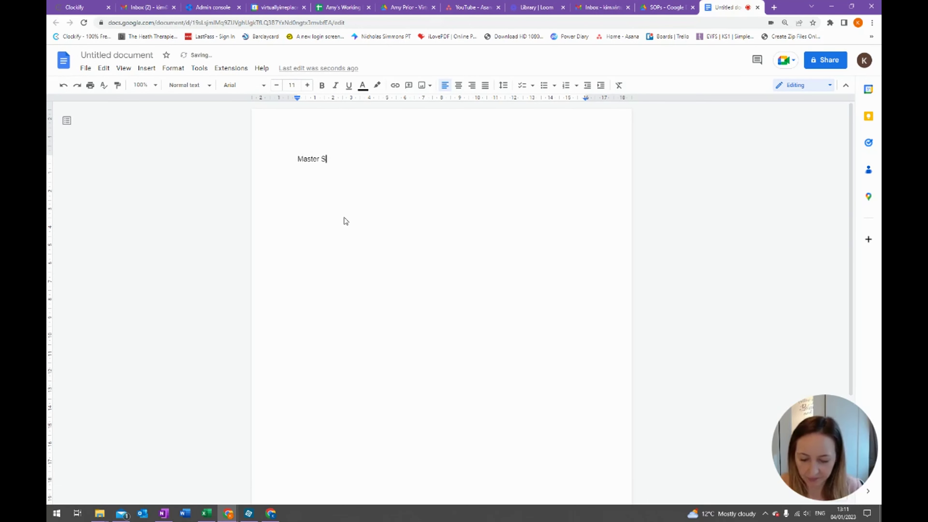
{"action": "type", "text": "OP"}
{"action": "key", "text": "ctrl+a"}
{"action": "left_click", "coordinate": [259, 85]}
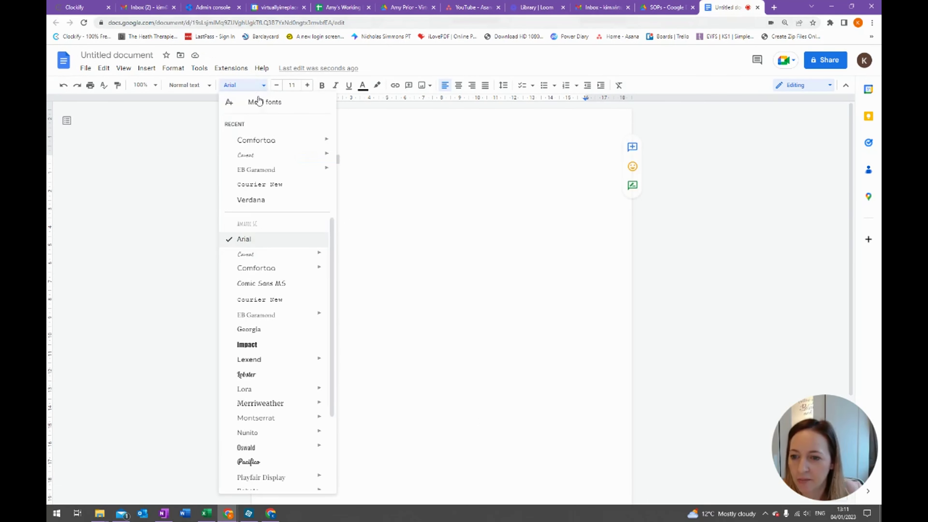
{"action": "left_click", "coordinate": [256, 140]}
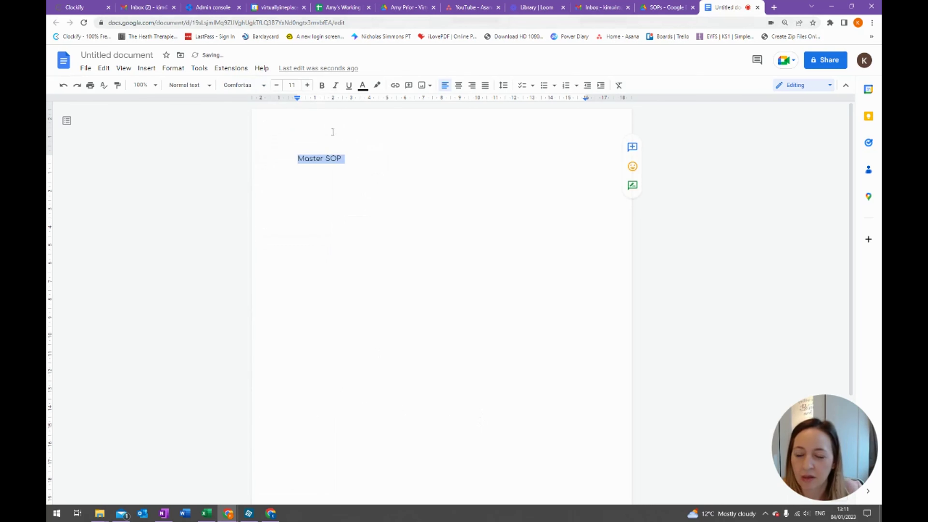
{"action": "left_click", "coordinate": [307, 85]}
{"action": "left_click", "coordinate": [307, 85]}
{"action": "left_click", "coordinate": [307, 85]}
{"action": "left_click", "coordinate": [307, 85]}
{"action": "left_click", "coordinate": [307, 85]}
{"action": "left_click", "coordinate": [459, 85]}
{"action": "left_click", "coordinate": [508, 172]}
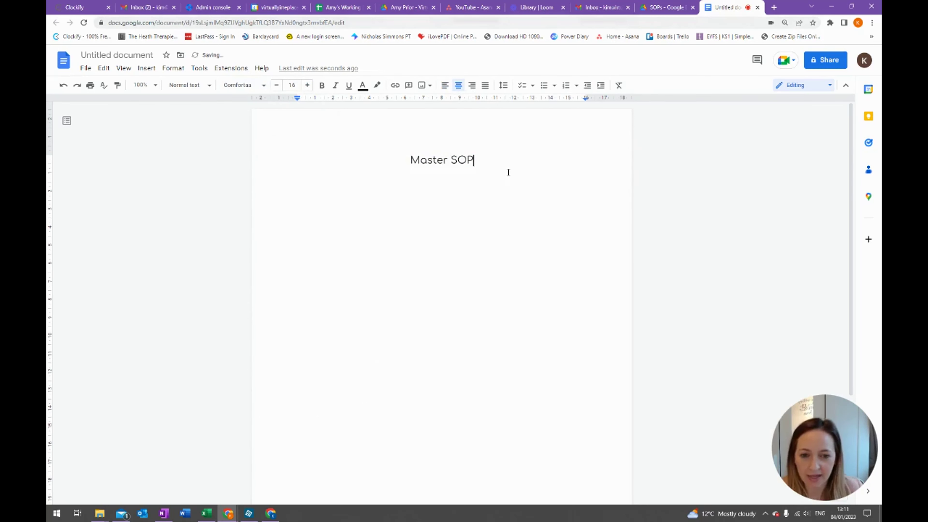
- Add a left-aligned size-11 'Client Onboarding' line beneath the title
{"action": "key", "text": "Return"}
{"action": "left_click", "coordinate": [444, 85]}
{"action": "left_click", "coordinate": [277, 87]}
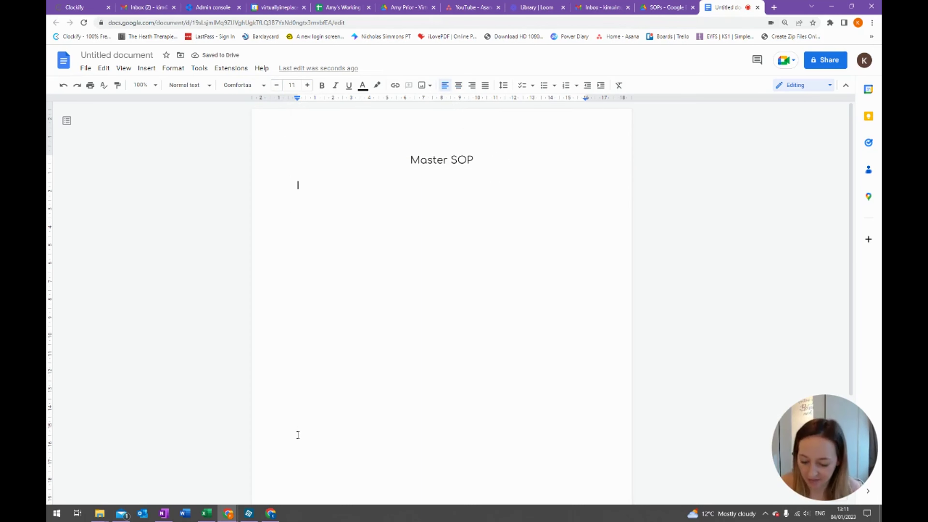
{"action": "type", "text": "Client Onboarding"}
{"action": "key", "text": "Return"}
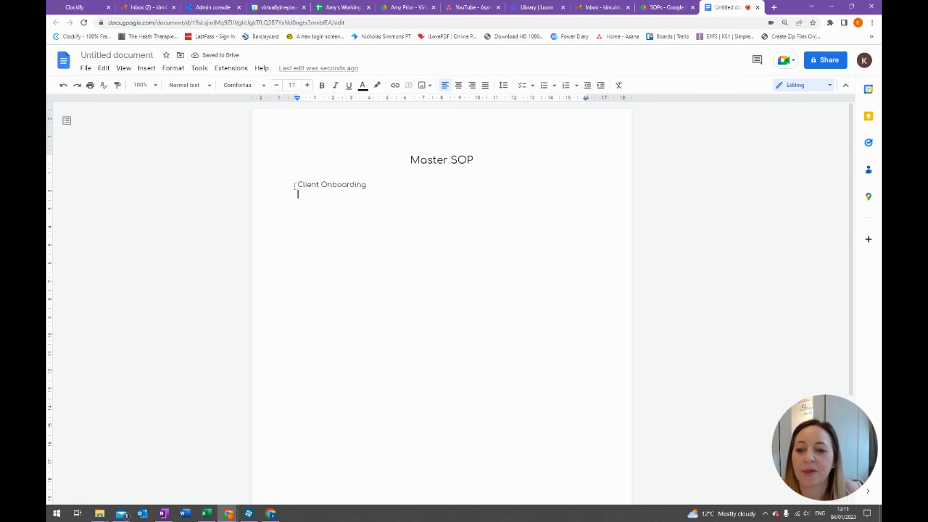
- Select the Client Onboarding line, then copy the Client Onboarding file's link from Drive's SOPs folder
{"action": "left_click_drag", "start_coordinate": [295, 186], "coordinate": [400, 185]}
{"action": "left_click", "coordinate": [666, 7]}
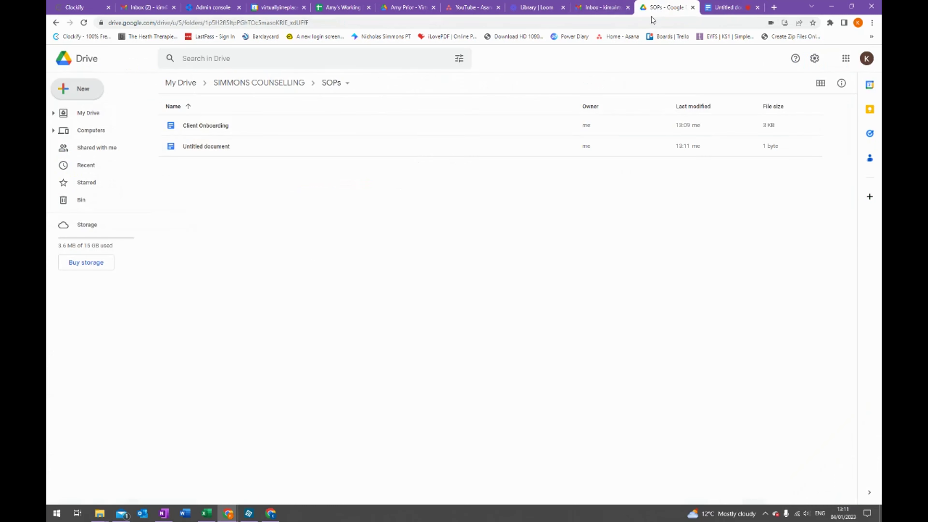
{"action": "left_click", "coordinate": [220, 126]}
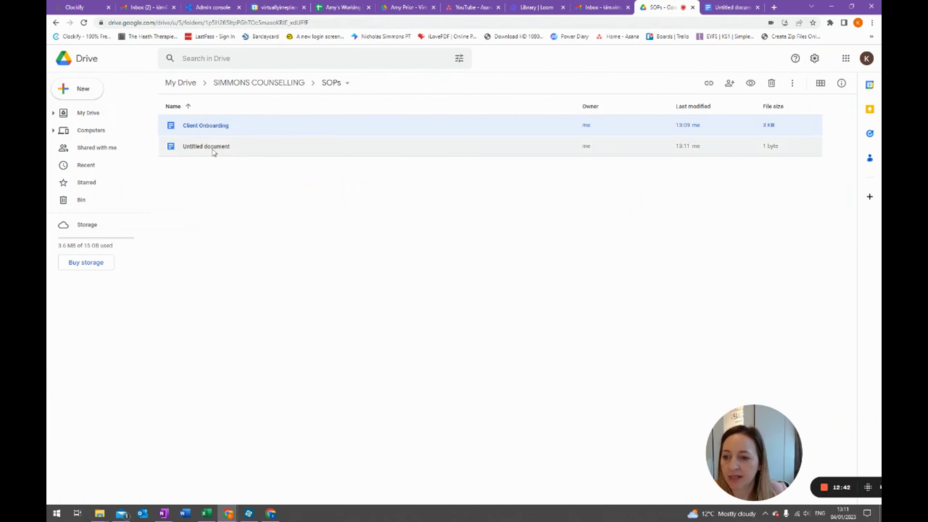
{"action": "right_click", "coordinate": [218, 123]}
{"action": "left_click", "coordinate": [248, 169]}
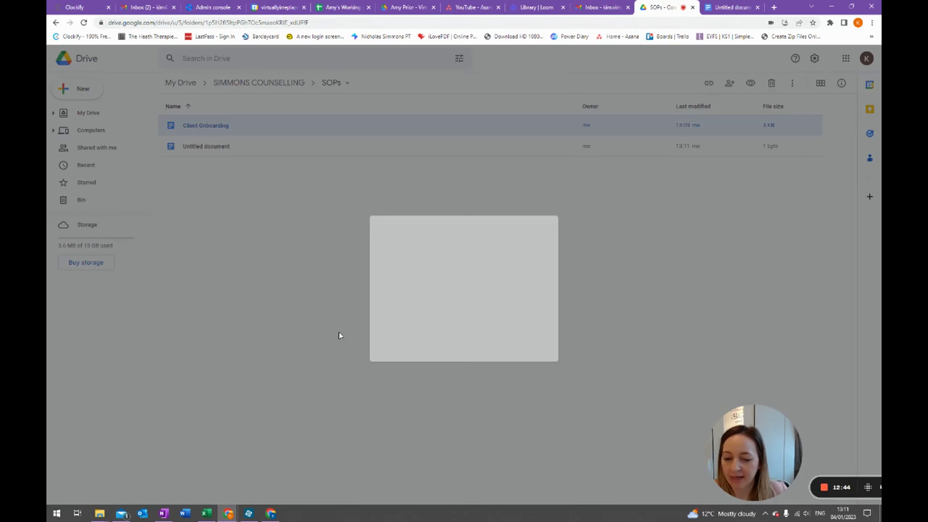
{"action": "left_click", "coordinate": [384, 344]}
{"action": "left_click", "coordinate": [545, 345]}
{"action": "left_click", "coordinate": [719, 6]}
- Link the selected 'Client Onboarding' text to the copied Client Onboarding document URL
{"action": "left_click", "coordinate": [395, 85]}
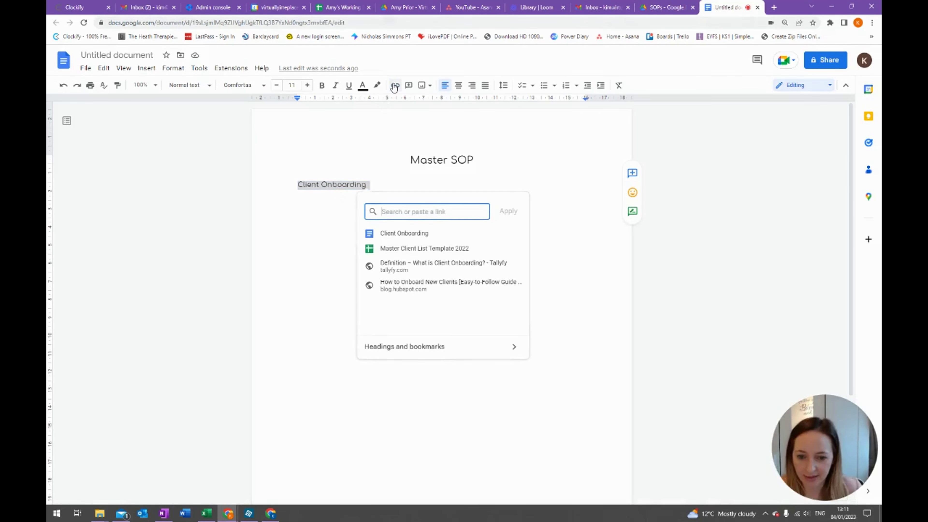
{"action": "key", "text": "ctrl+v"}
{"action": "left_click", "coordinate": [508, 211]}
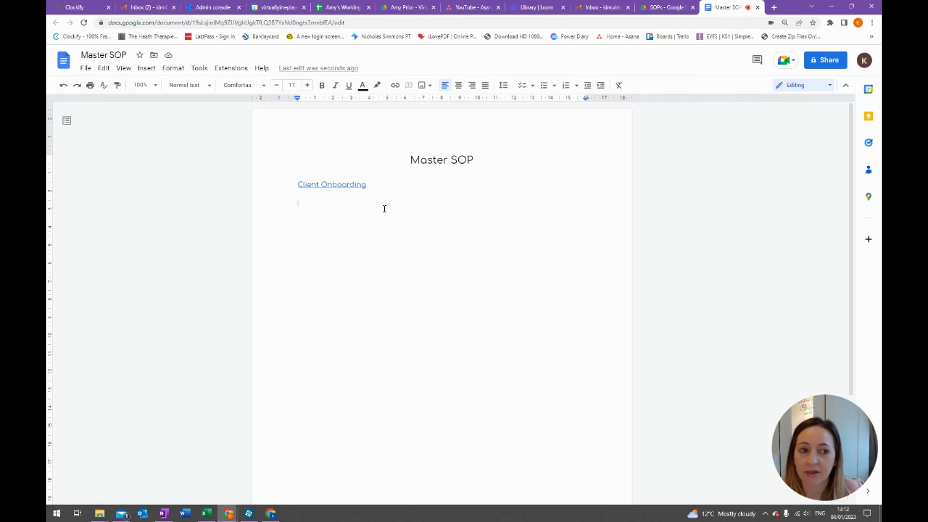
- Go up to SIMMONS COUNSELLING, back into SOPs, and reopen the Master SOP document
{"action": "left_click", "coordinate": [758, 7]}
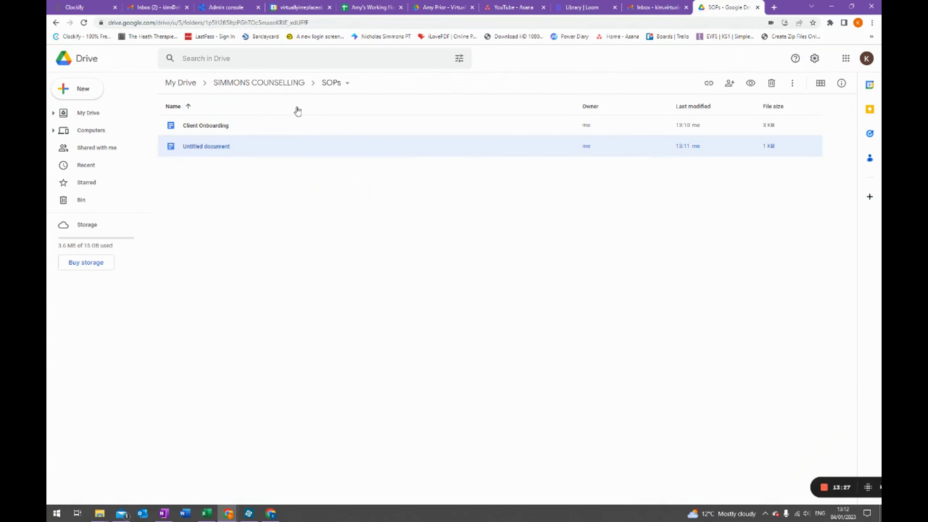
{"action": "left_click", "coordinate": [332, 84]}
{"action": "left_click", "coordinate": [270, 83]}
{"action": "double_click", "coordinate": [189, 256]}
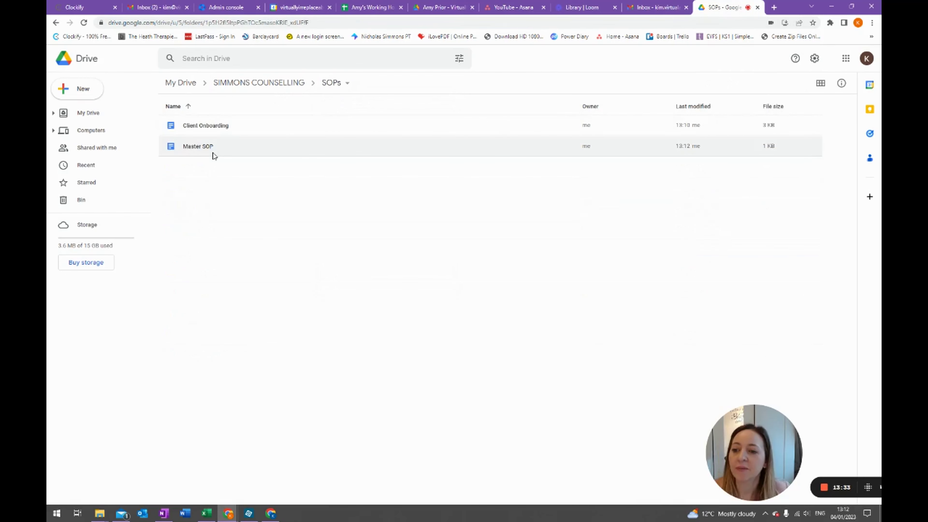
{"action": "double_click", "coordinate": [199, 155]}
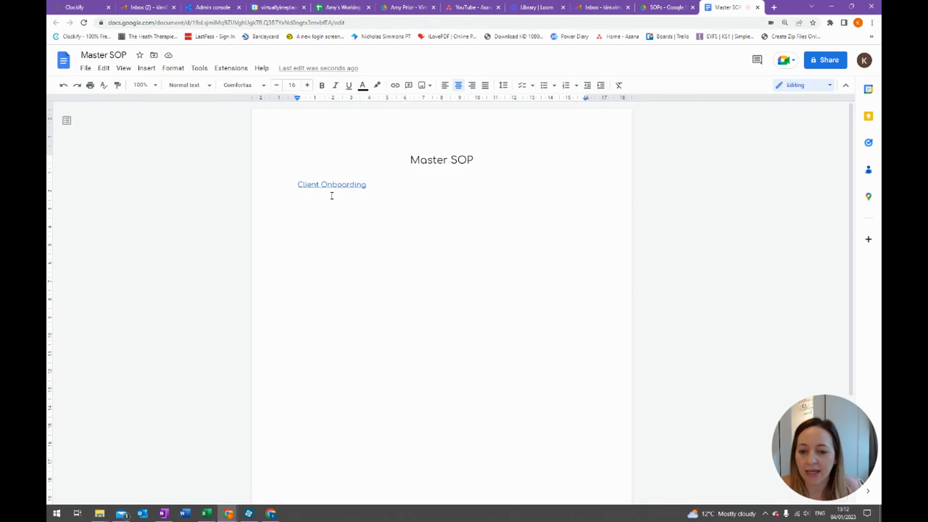
- Open the Client Onboarding document through the link on Master SOP's Client Onboarding line
{"action": "left_click", "coordinate": [332, 185]}
{"action": "left_click", "coordinate": [351, 199]}
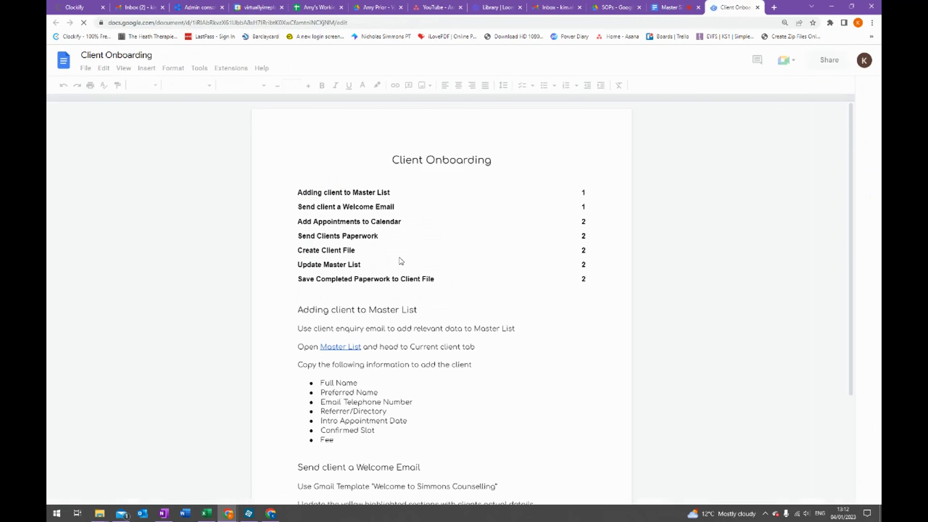